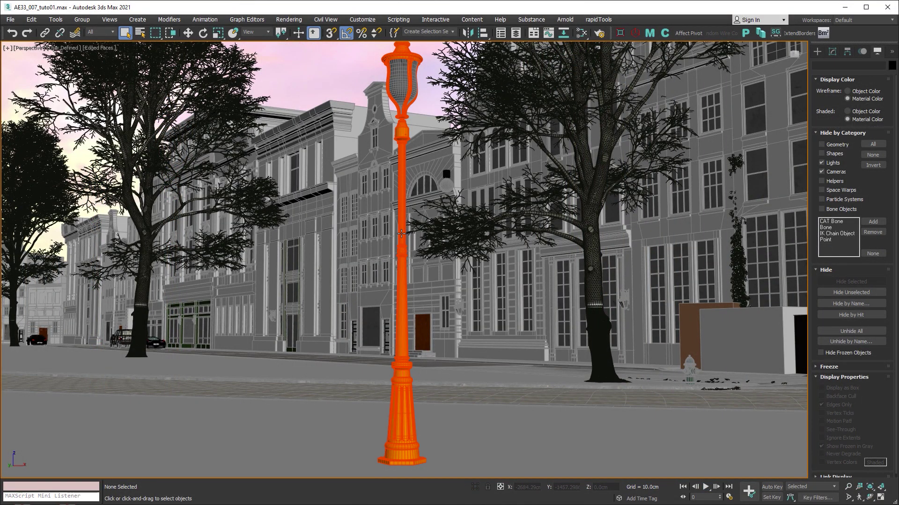
# Open the Spacing Tool, centre its dialog in the viewport, and pick the lamp post to distribute
pyautogui.click(401, 233)
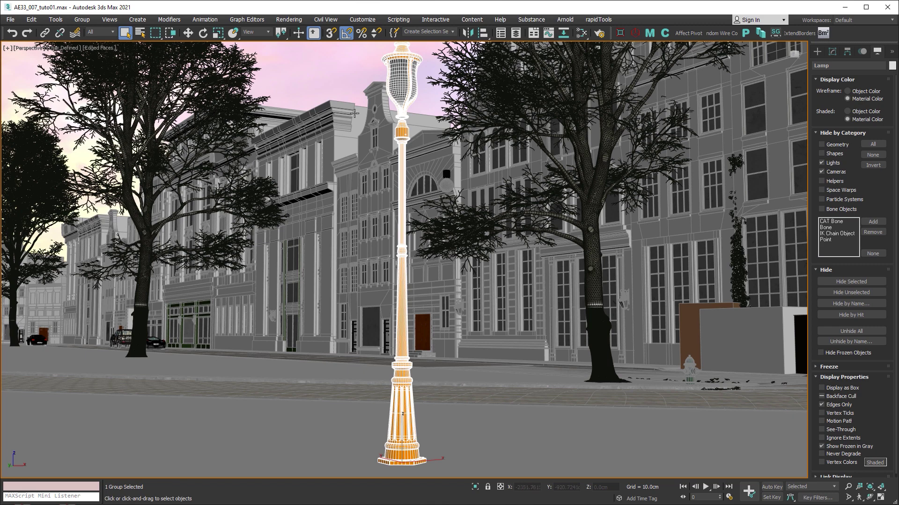
pyautogui.click(353, 93)
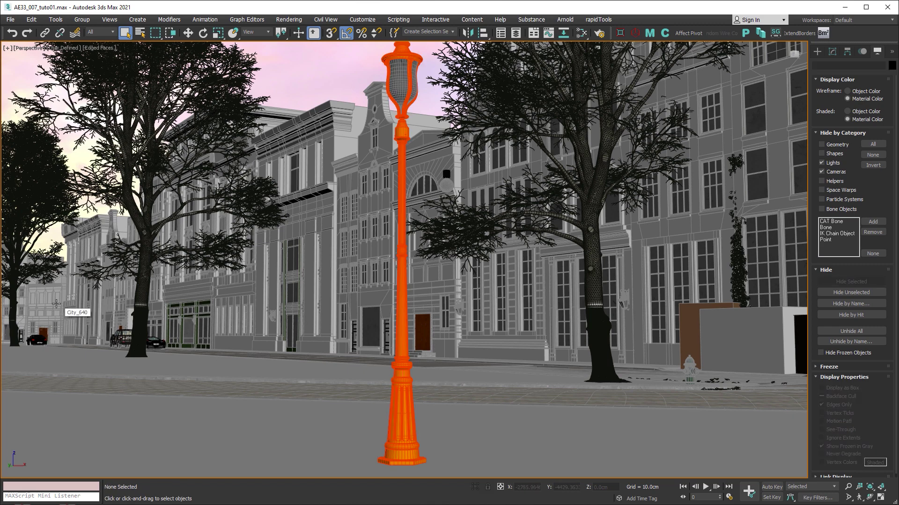
pyautogui.click(56, 20)
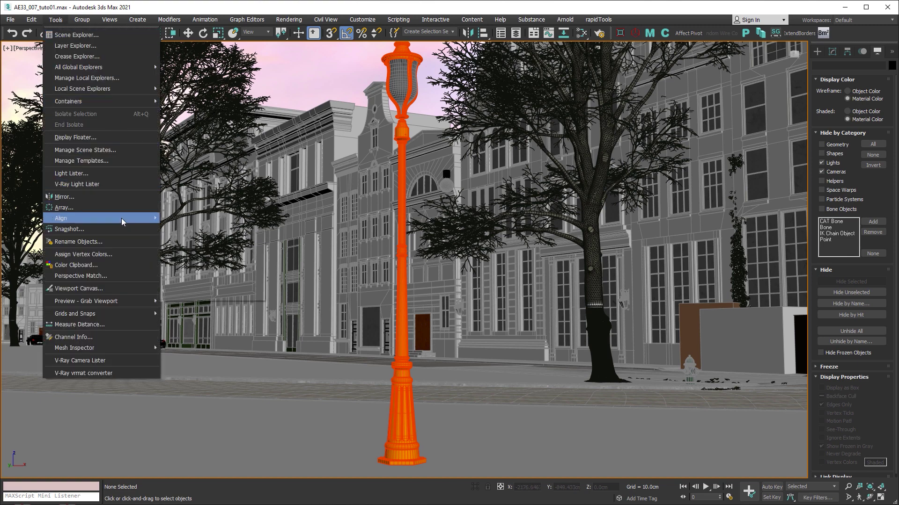
pyautogui.moveTo(98, 218)
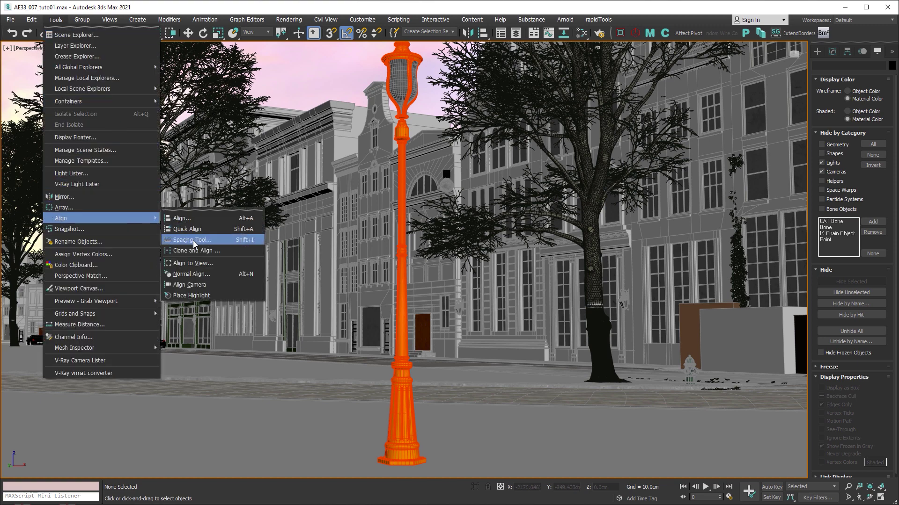
pyautogui.click(193, 243)
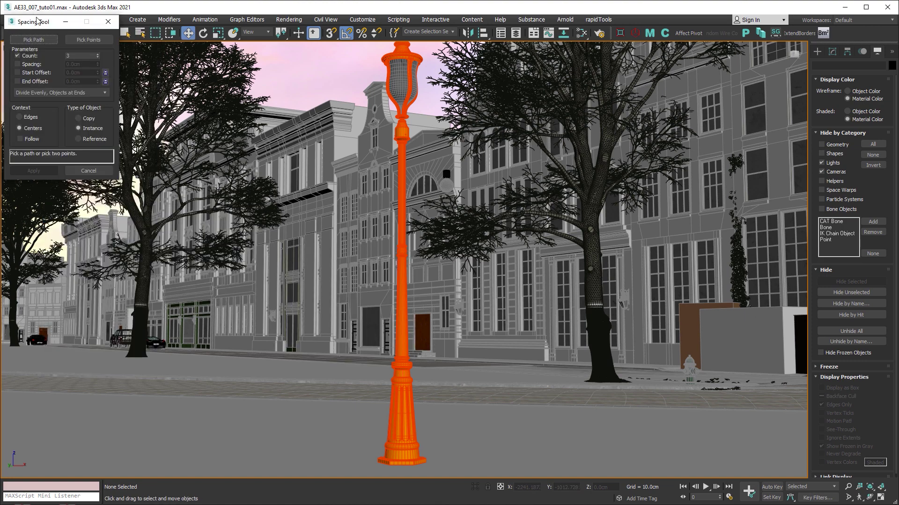
pyautogui.moveTo(37, 21); pyautogui.dragTo(304, 228)
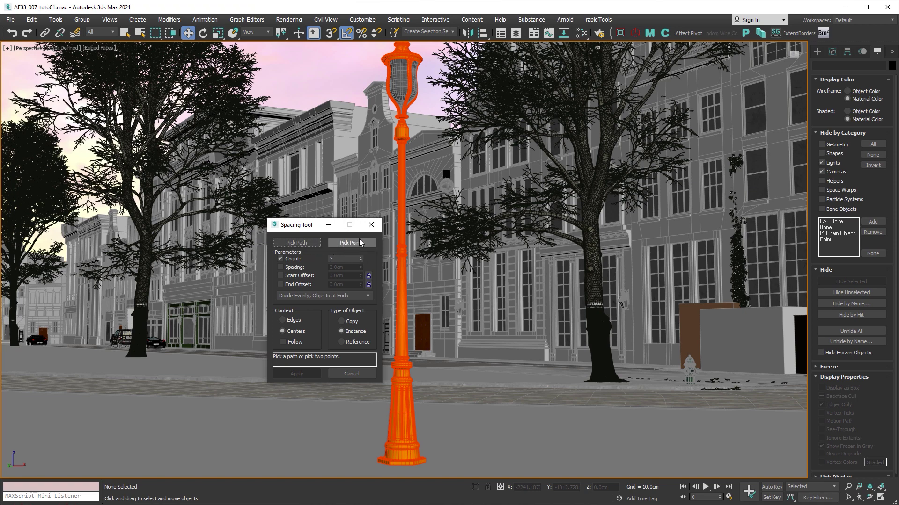
pyautogui.click(401, 170)
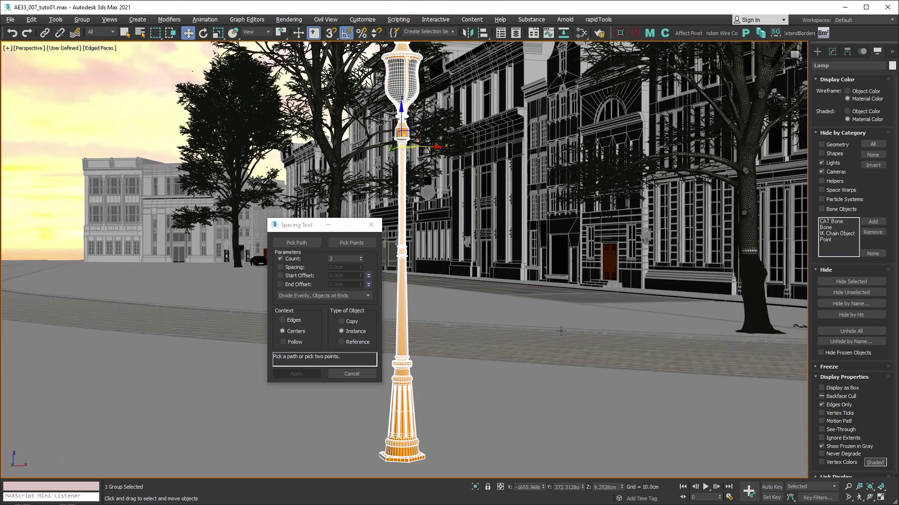
# Orbit and zoom to bring the curved cobblestone street and buildings into view
pyautogui.moveTo(576, 324)
pyautogui.keyDown('alt'); pyautogui.mouseDown(button='middle')
pyautogui.moveTo(621, 262)
pyautogui.moveTo(385, 309)
pyautogui.mouseUp(button='middle'); pyautogui.keyUp('alt')
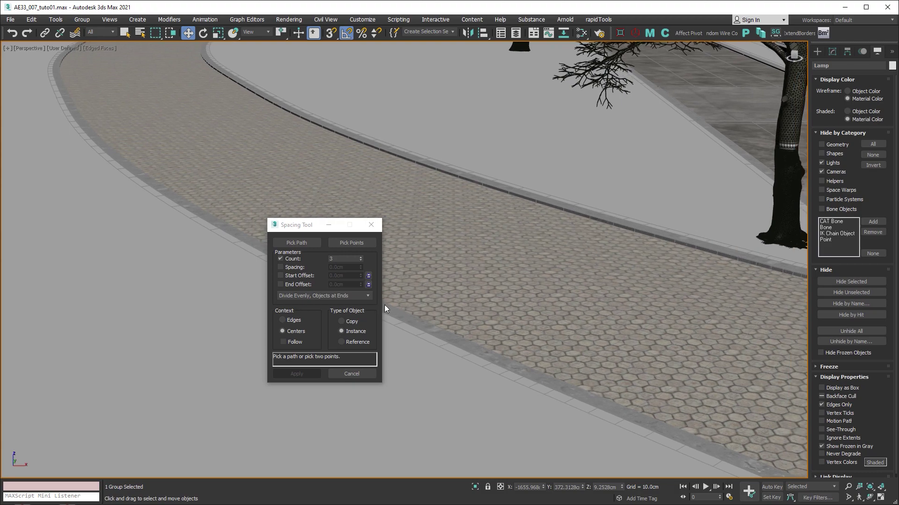
pyautogui.scroll(-2, 504, 262)
pyautogui.scroll(-3, 465, 273)
pyautogui.scroll(-2, 545, 282)
pyautogui.scroll(-2, 540, 280)
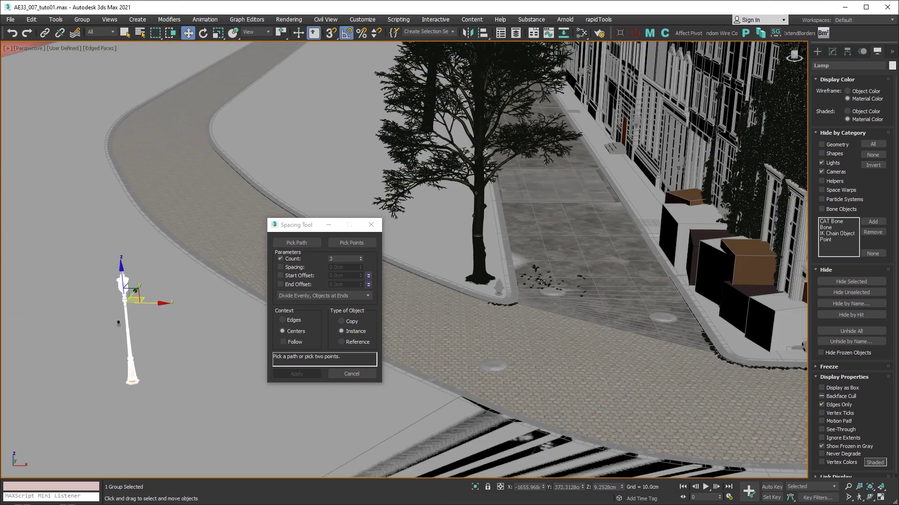
pyautogui.scroll(3, 541, 279)
pyautogui.moveTo(537, 287); pyautogui.dragTo(459, 301, button='middle')
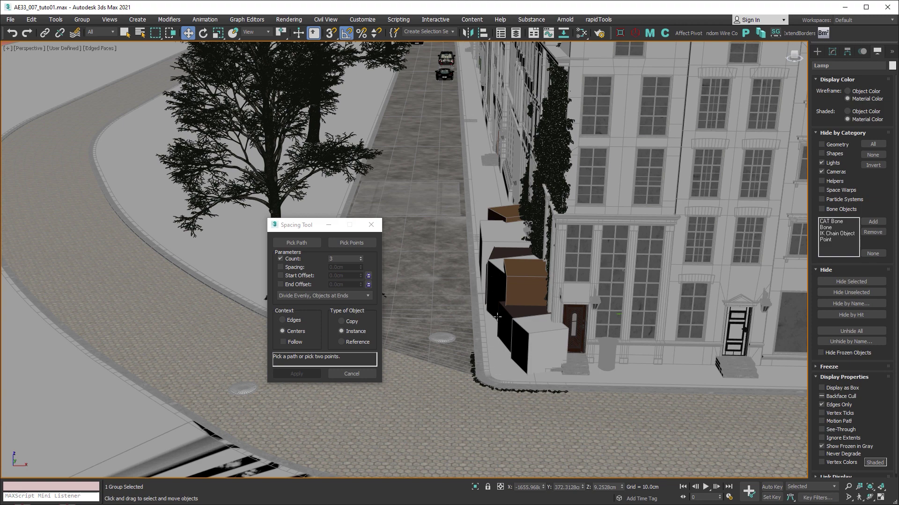
# Switch the Spacing Tool to Pick Points with snapping on, viewing along the street
pyautogui.click(352, 242)
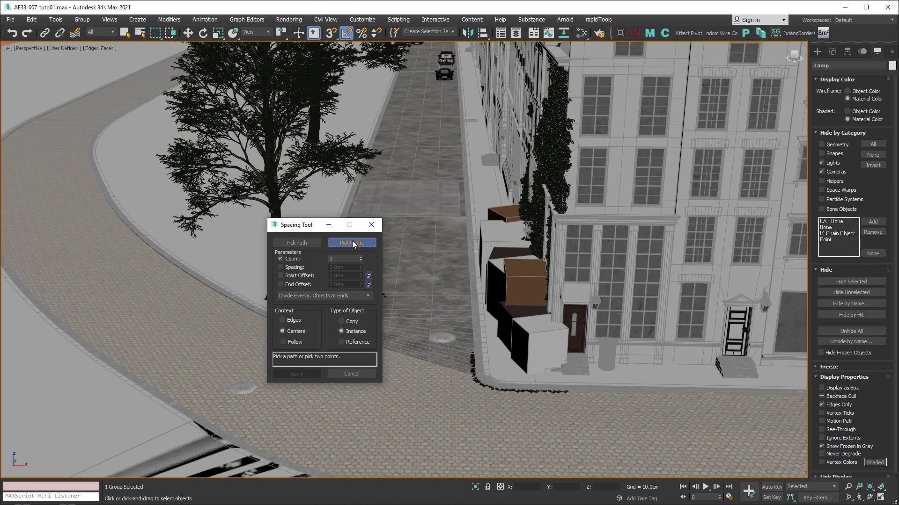
pyautogui.click(330, 34)
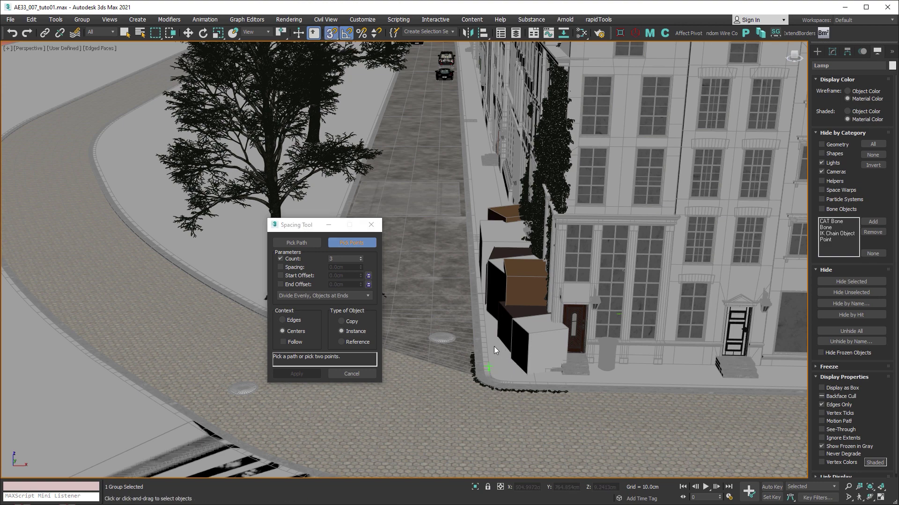
pyautogui.keyDown('alt'); pyautogui.moveTo(469, 110); pyautogui.dragTo(471, 207, button='middle'); pyautogui.keyUp('alt')
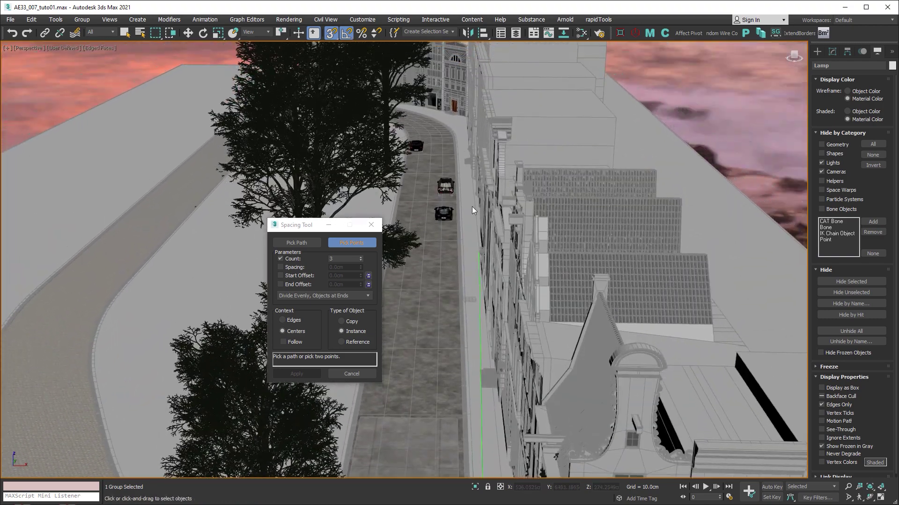
pyautogui.scroll(3, 461, 140)
pyautogui.scroll(3, 462, 144)
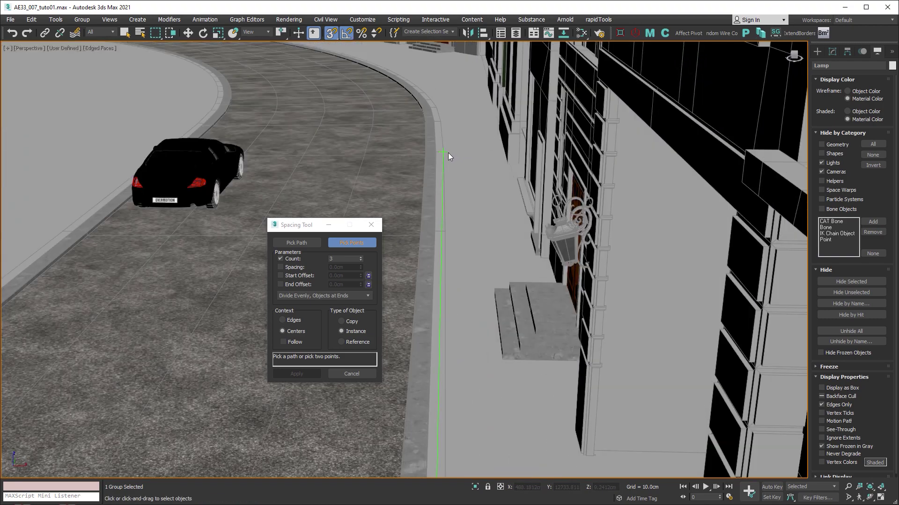
# Place the second spacing point at the far end of the curb
pyautogui.click(443, 153)
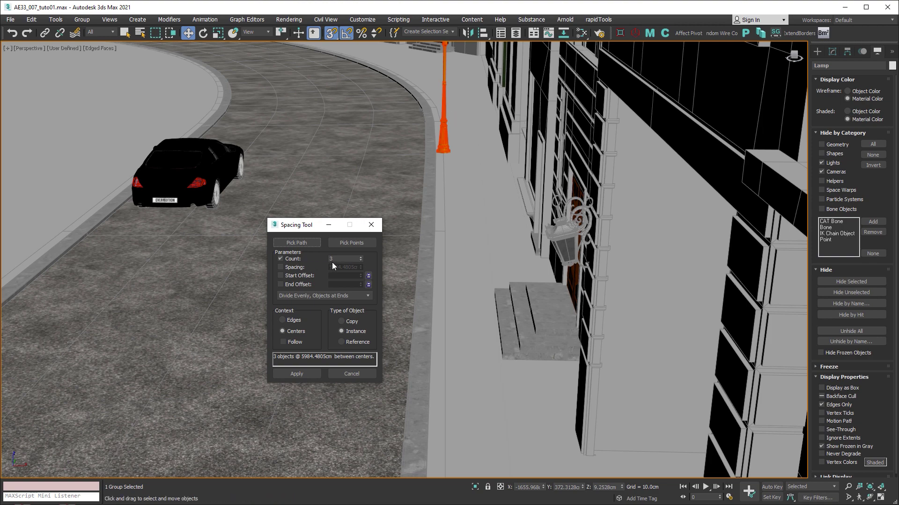
pyautogui.scroll(-2, 481, 227)
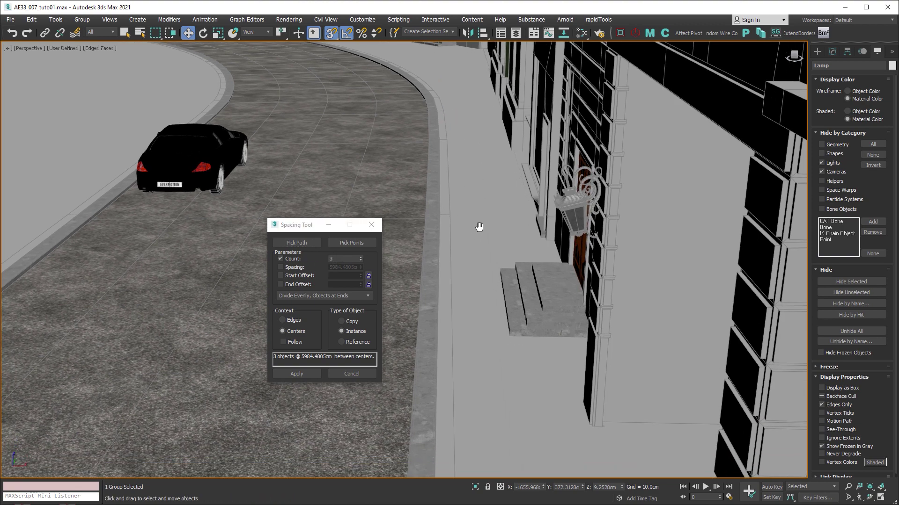
pyautogui.scroll(-3, 482, 227)
pyautogui.scroll(-3, 491, 281)
pyautogui.scroll(-3, 500, 288)
pyautogui.scroll(1, 513, 260)
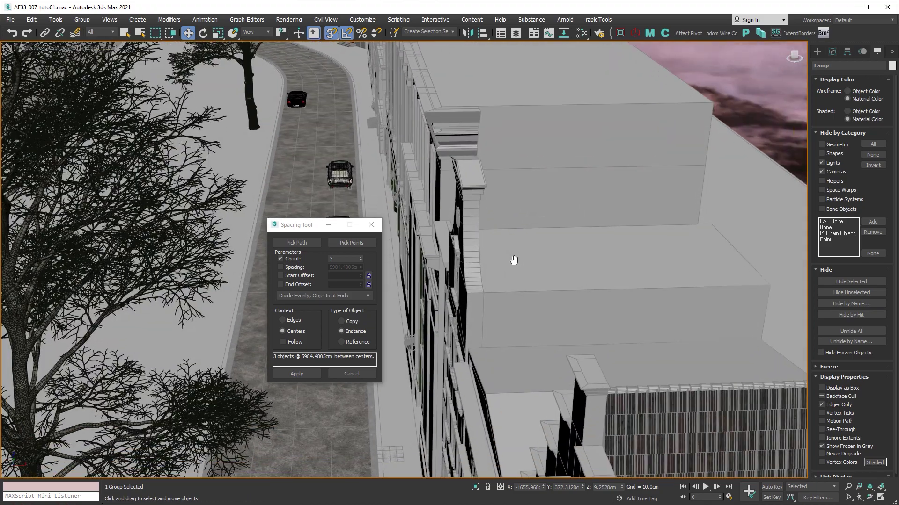
pyautogui.scroll(2, 513, 259)
pyautogui.scroll(2, 513, 260)
pyautogui.scroll(2, 513, 259)
pyautogui.moveTo(514, 260)
pyautogui.mouseDown(button='middle')
pyautogui.moveTo(494, 114)
pyautogui.moveTo(489, 162)
pyautogui.mouseUp(button='middle')
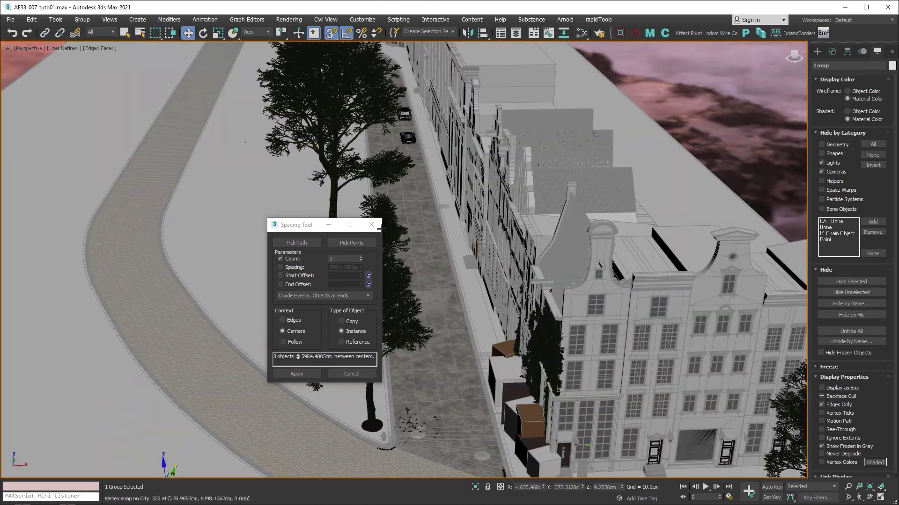
# Turn snapping off and set the lamp post Count to 15
pyautogui.click(301, 228)
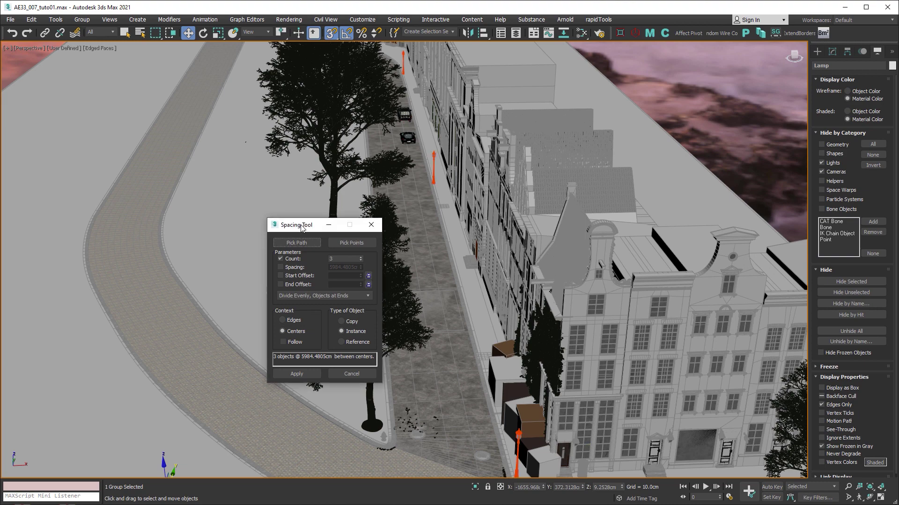
pyautogui.press('s')
pyautogui.write('15')
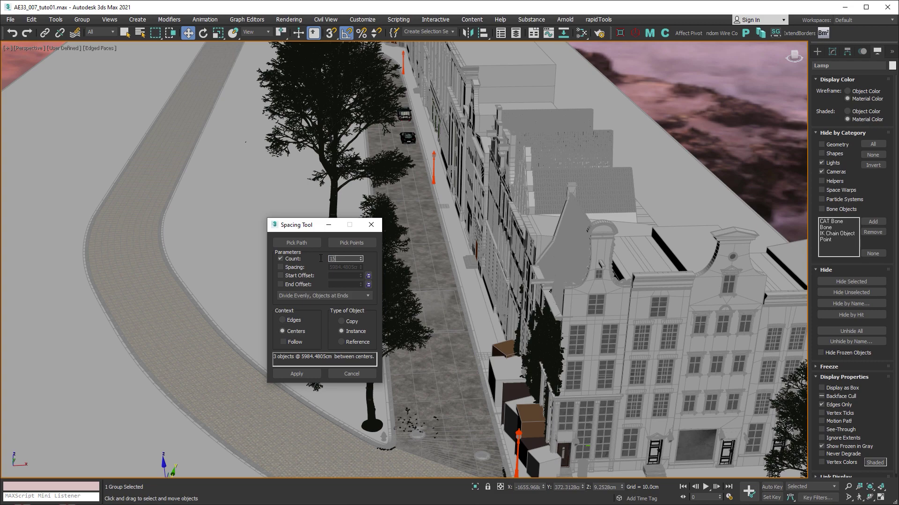
pyautogui.press('Return')
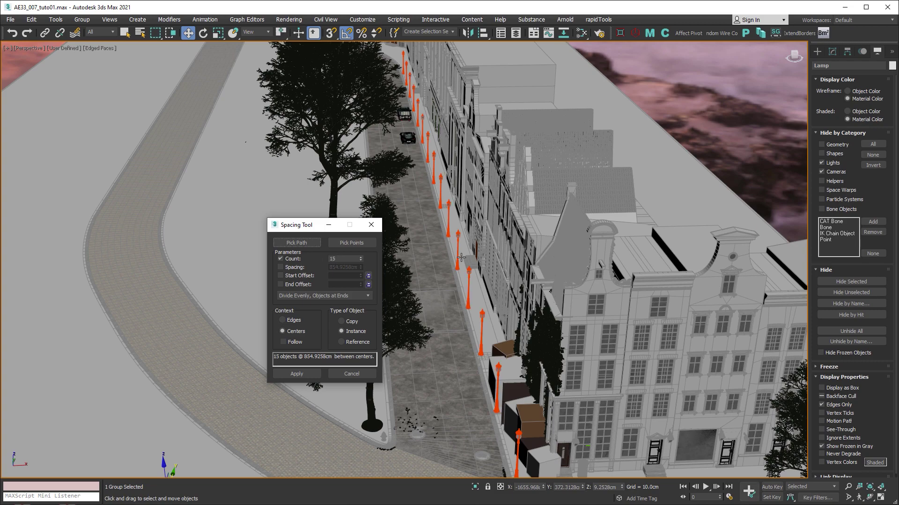
pyautogui.moveTo(465, 305)
pyautogui.keyDown('alt'); pyautogui.mouseDown(button='middle')
pyautogui.moveTo(501, 307)
pyautogui.moveTo(523, 203)
pyautogui.mouseUp(button='middle'); pyautogui.keyUp('alt')
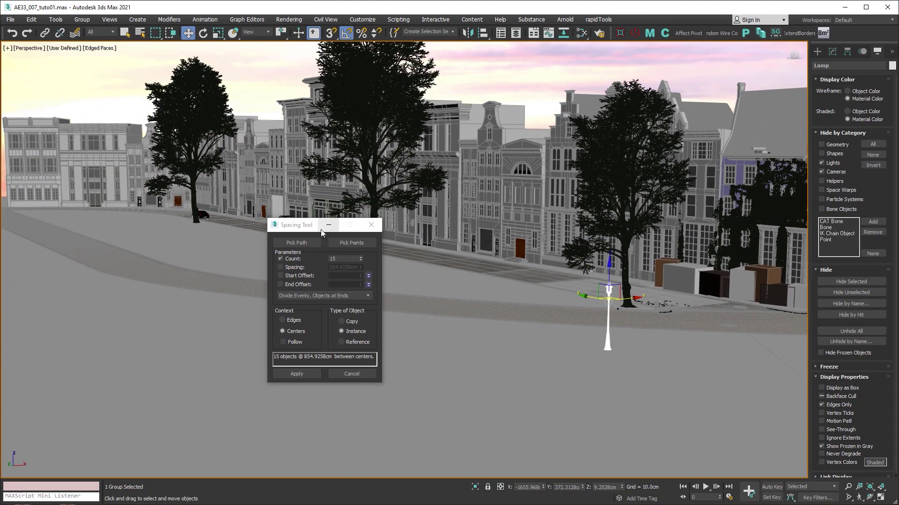
# Reduce the Count to 9, apply the nine spaced lamp posts, and start selecting posts
pyautogui.click(296, 228)
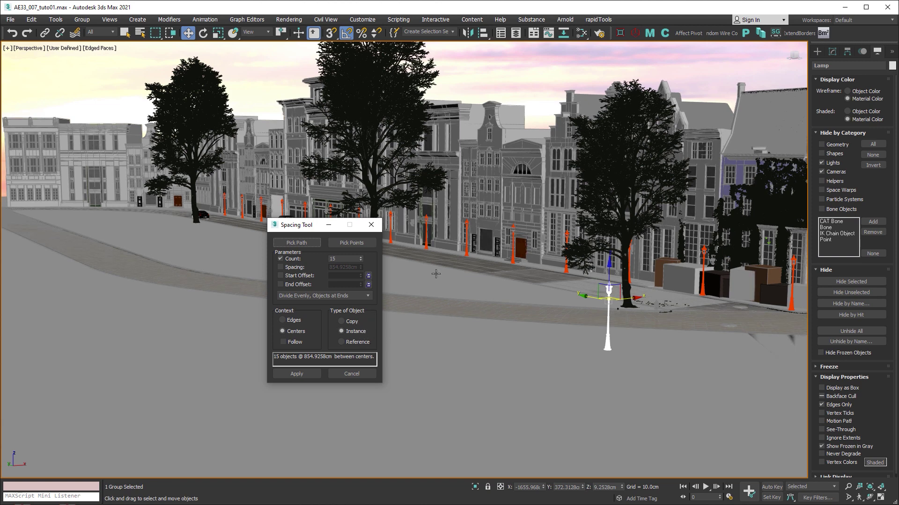
pyautogui.click(337, 259)
pyautogui.write('9')
pyautogui.press('Return')
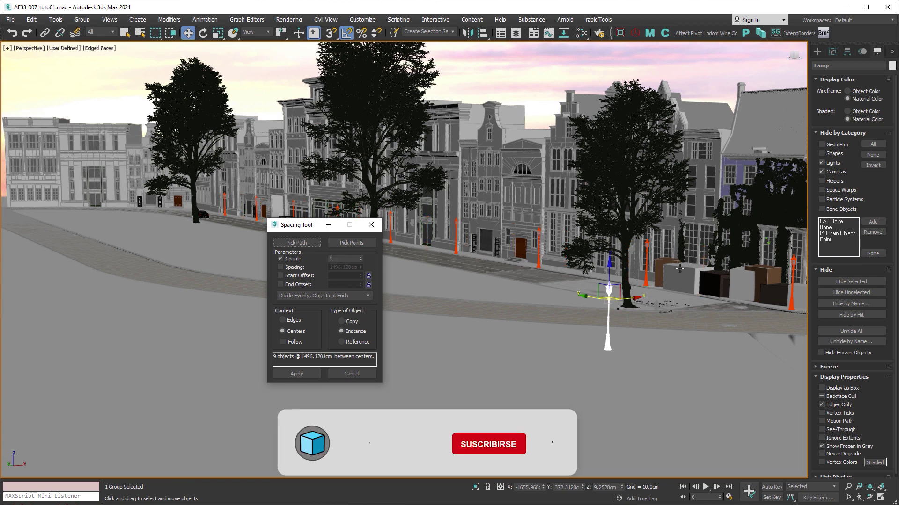
pyautogui.click(304, 376)
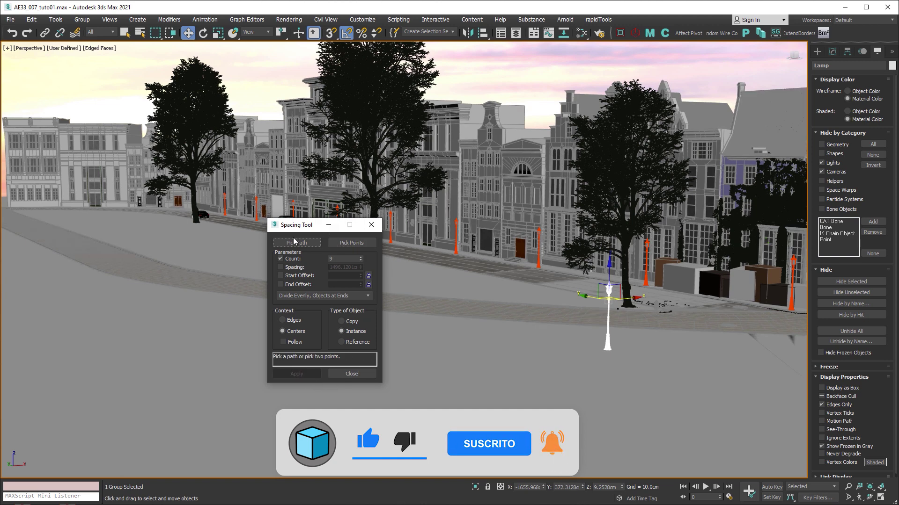
pyautogui.keyDown('shift'); pyautogui.moveTo(609, 296); pyautogui.dragTo(783, 293); pyautogui.keyUp('shift')
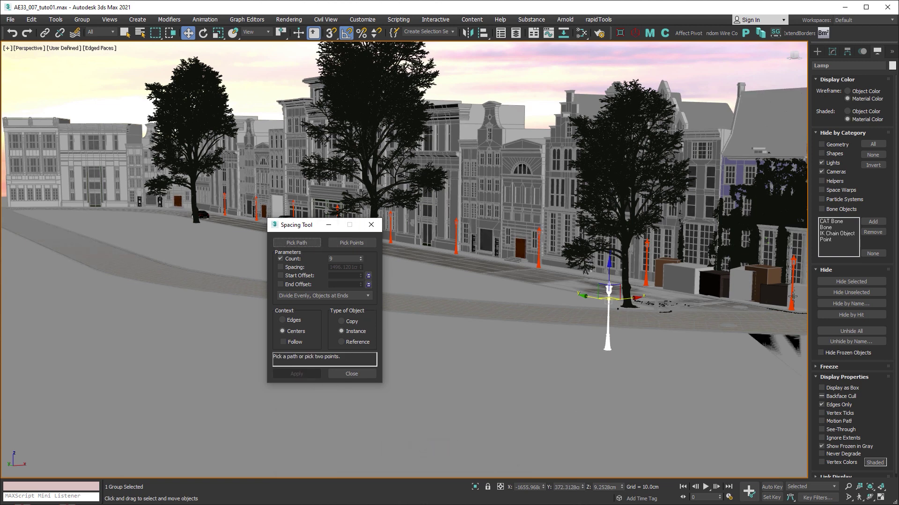
pyautogui.keyDown('ctrl'); pyautogui.click(646, 275); pyautogui.keyUp('ctrl')
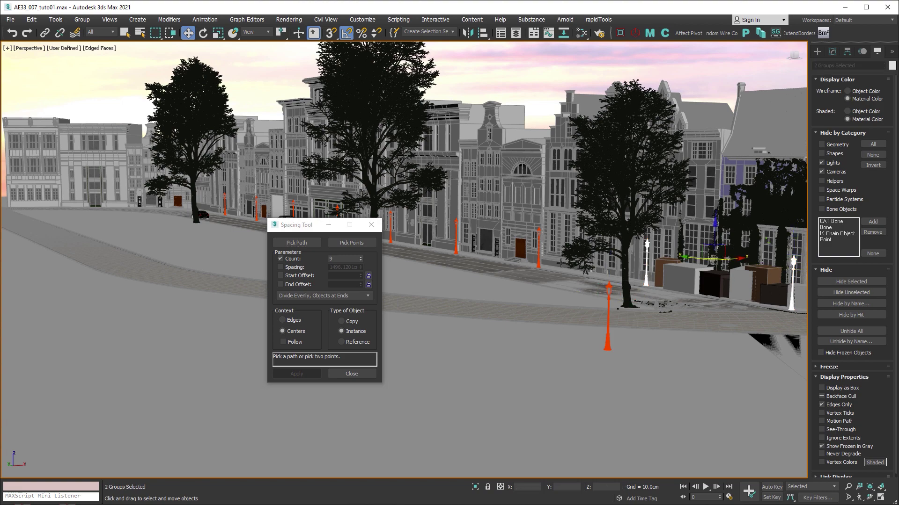
# Select another lamp post, switch to the Left view, and clear the selection
pyautogui.keyDown('ctrl'); pyautogui.click(538, 263); pyautogui.keyUp('ctrl')
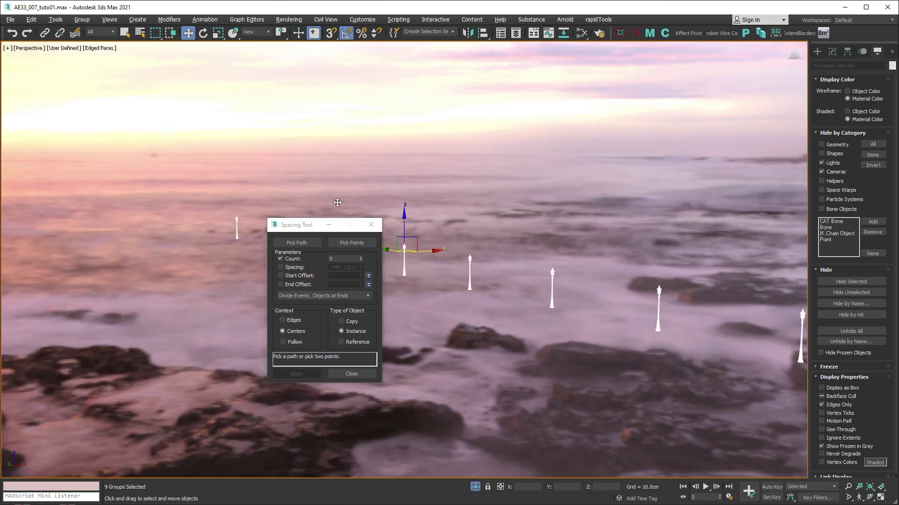
pyautogui.press('l')
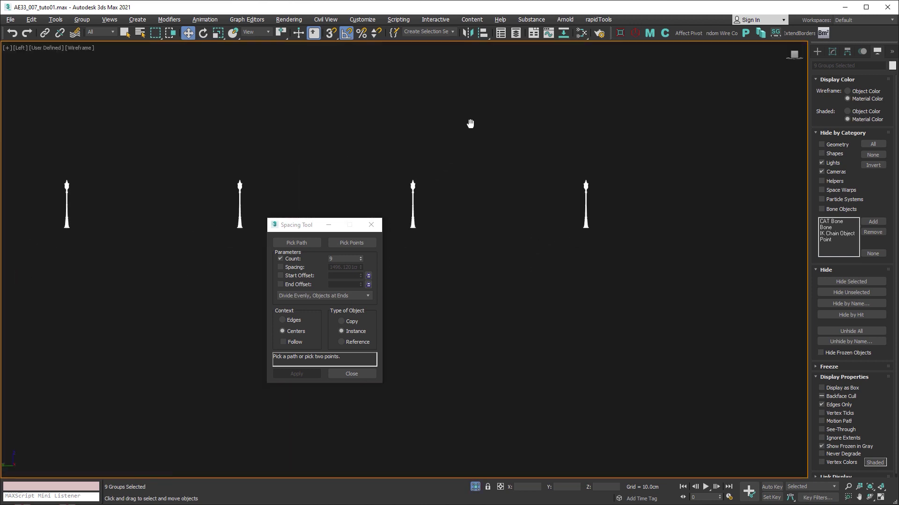
pyautogui.scroll(-5, 466, 136)
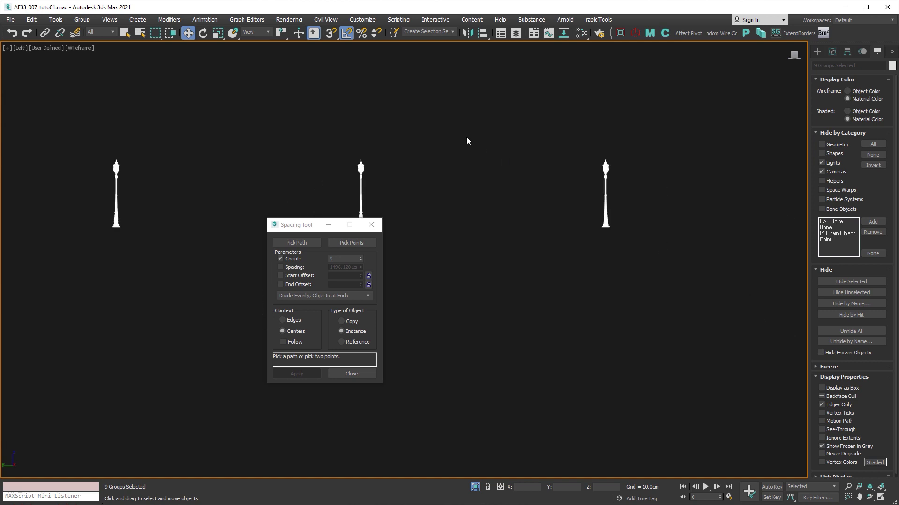
pyautogui.click(467, 137)
pyautogui.click(817, 51)
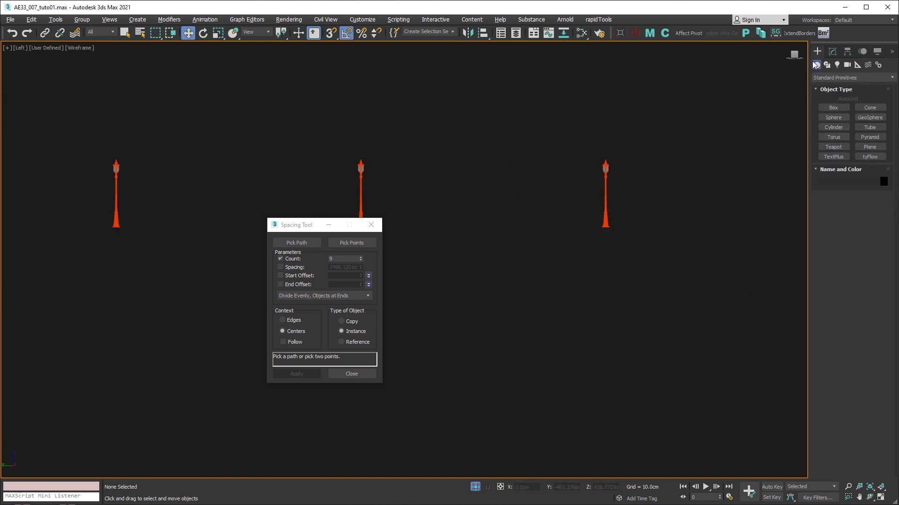
# Draw a Line spline across the lamp tops, panning along to span all nine posts
pyautogui.click(826, 65)
pyautogui.click(833, 115)
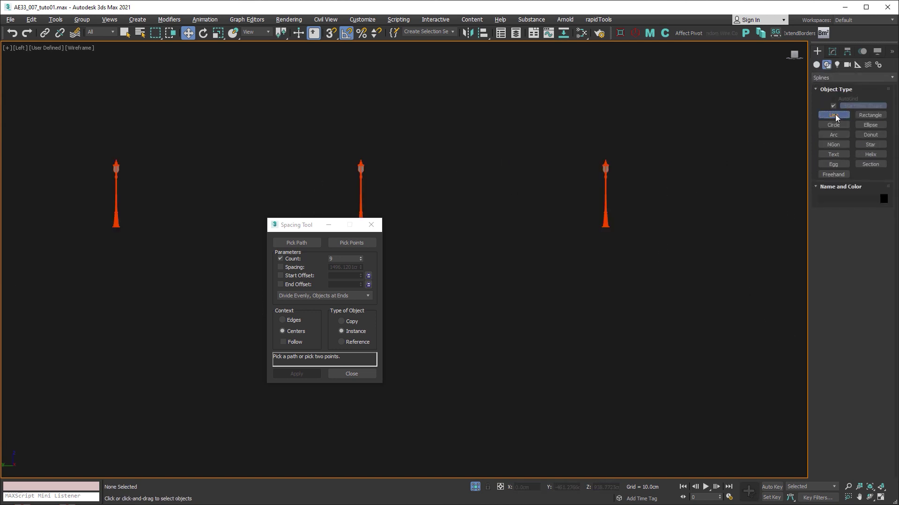
pyautogui.moveTo(621, 173); pyautogui.dragTo(678, 142, button='middle')
pyautogui.click(666, 142)
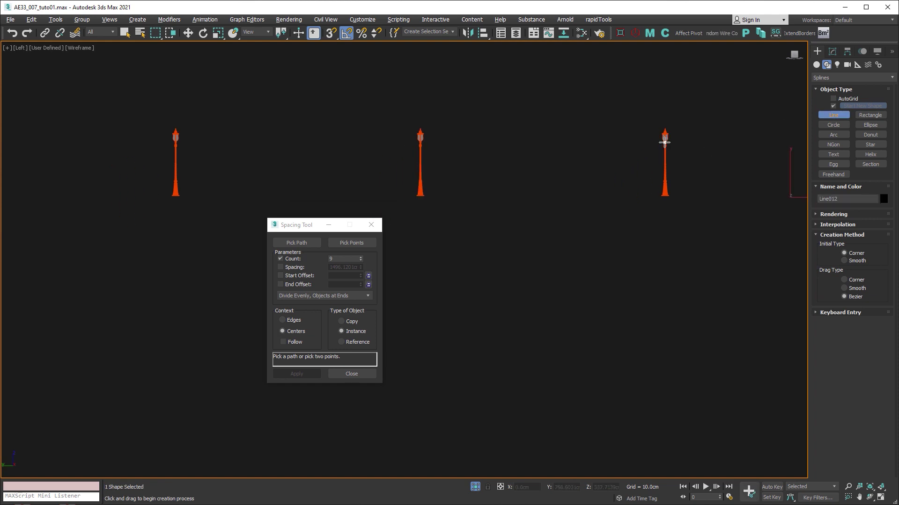
pyautogui.moveTo(420, 142); pyautogui.dragTo(415, 136)
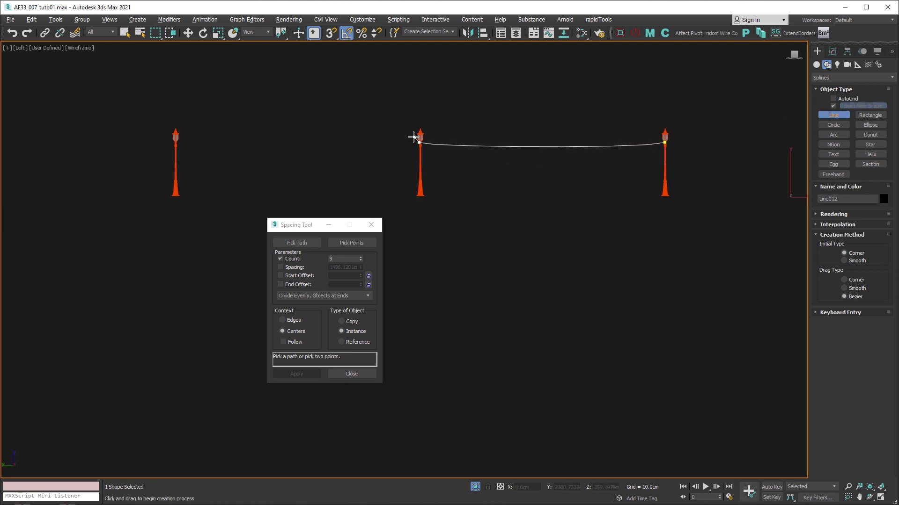
pyautogui.moveTo(176, 142); pyautogui.dragTo(166, 127)
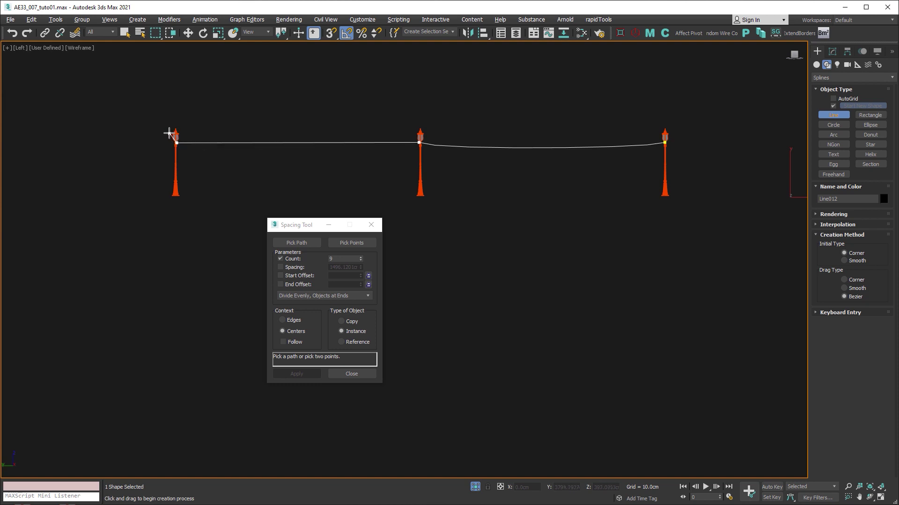
pyautogui.moveTo(167, 126)
pyautogui.mouseDown(button='middle')
pyautogui.moveTo(345, 159)
pyautogui.moveTo(260, 153)
pyautogui.mouseUp(button='middle')
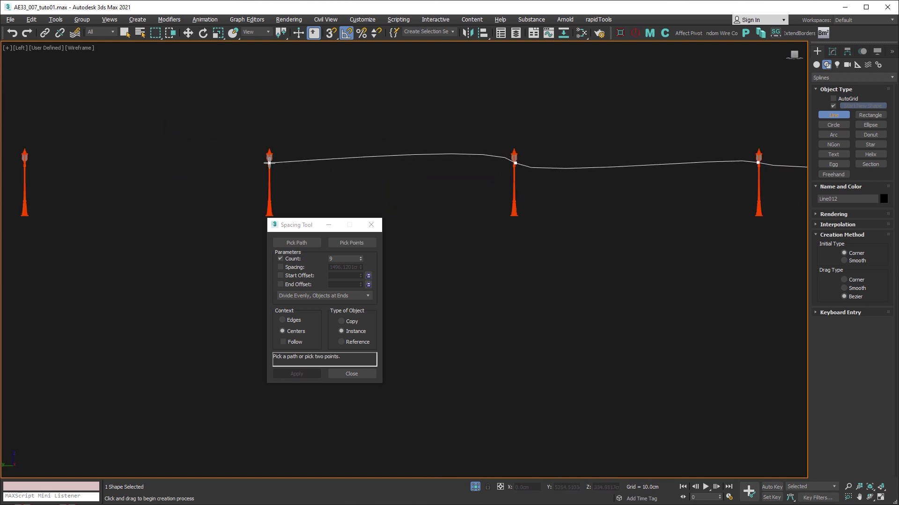
pyautogui.moveTo(185, 152)
pyautogui.mouseDown(button='middle')
pyautogui.moveTo(399, 168)
pyautogui.moveTo(296, 155)
pyautogui.mouseUp(button='middle')
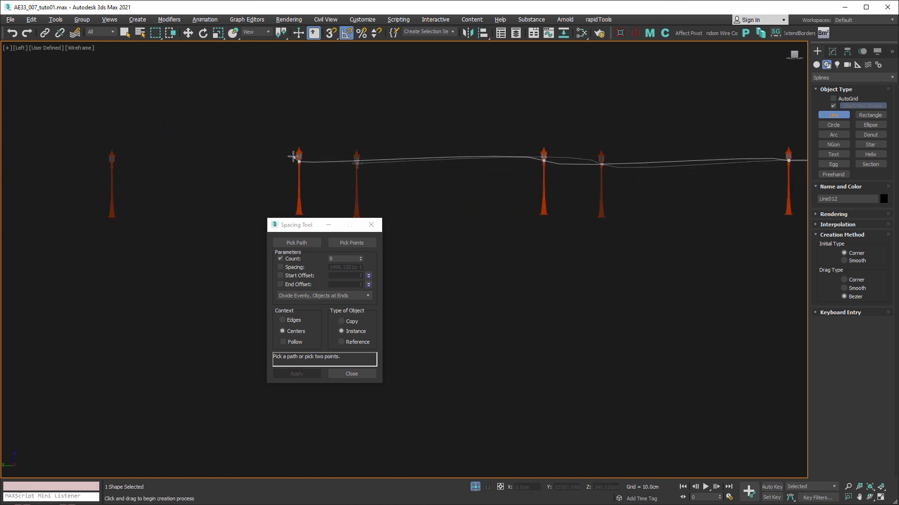
pyautogui.rightClick(296, 140)
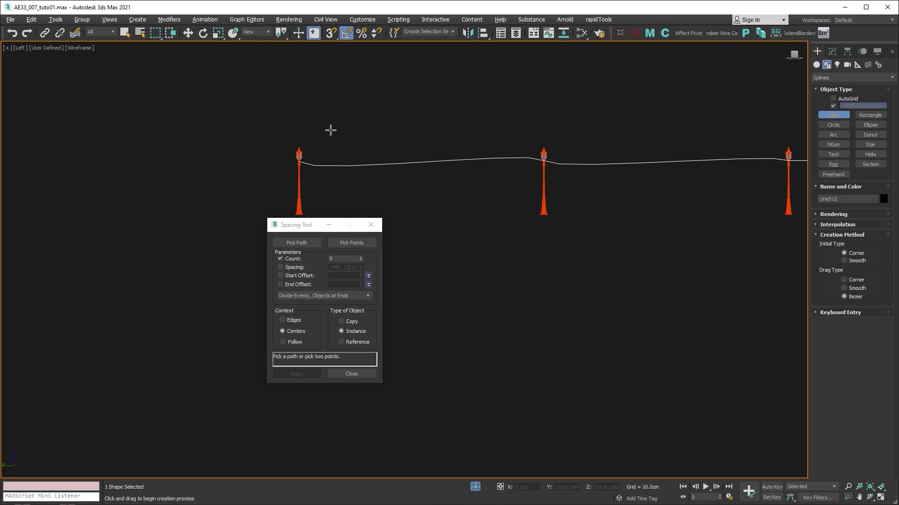
# Frame the full row of lamp posts together with the new cable Line012
pyautogui.moveTo(330, 131); pyautogui.dragTo(312, 127, button='middle')
pyautogui.press('w')
pyautogui.scroll(-2, 311, 126)
pyautogui.moveTo(367, 125); pyautogui.dragTo(299, 121, button='middle')
# Convert all the cable's vertices to Bezier Corner
pyautogui.scroll(-3, 299, 120)
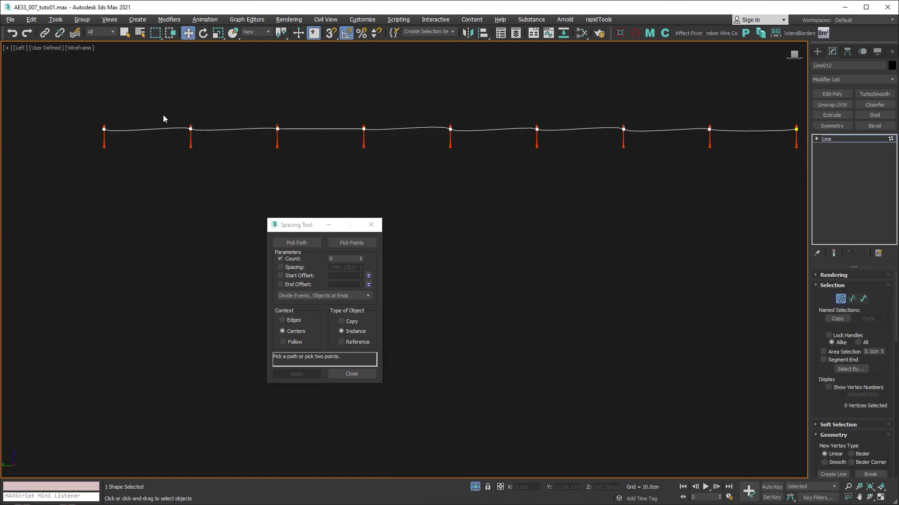
pyautogui.scroll(-2, 174, 115)
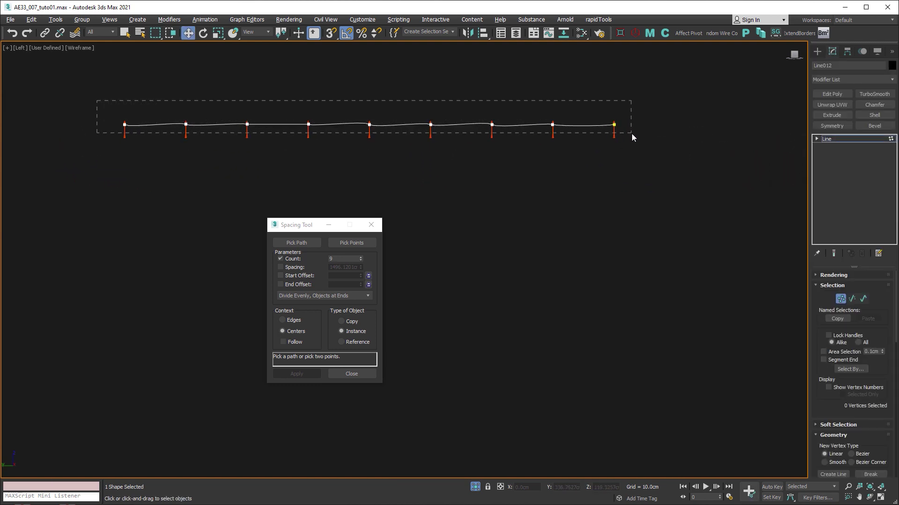
pyautogui.moveTo(547, 125); pyautogui.dragTo(630, 133)
pyautogui.rightClick(576, 138)
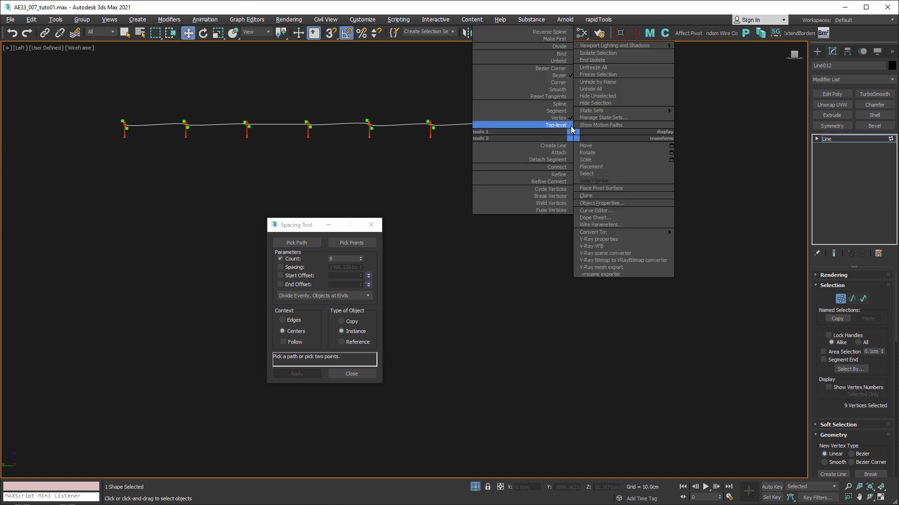
pyautogui.click(552, 68)
pyautogui.click(655, 167)
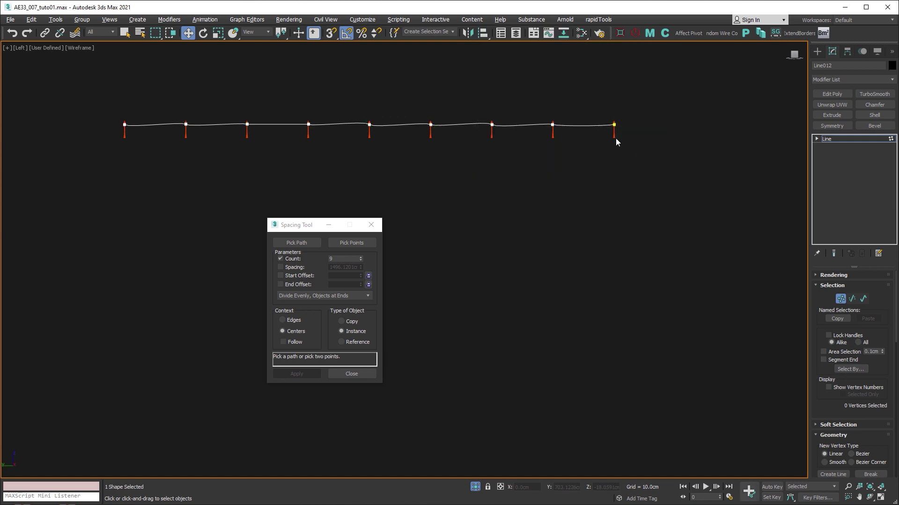
# Pull the vertex handles down at each lamp so the cable sags between posts
pyautogui.scroll(5, 547, 133)
pyautogui.scroll(3, 620, 137)
pyautogui.moveTo(619, 137); pyautogui.dragTo(456, 194, button='middle')
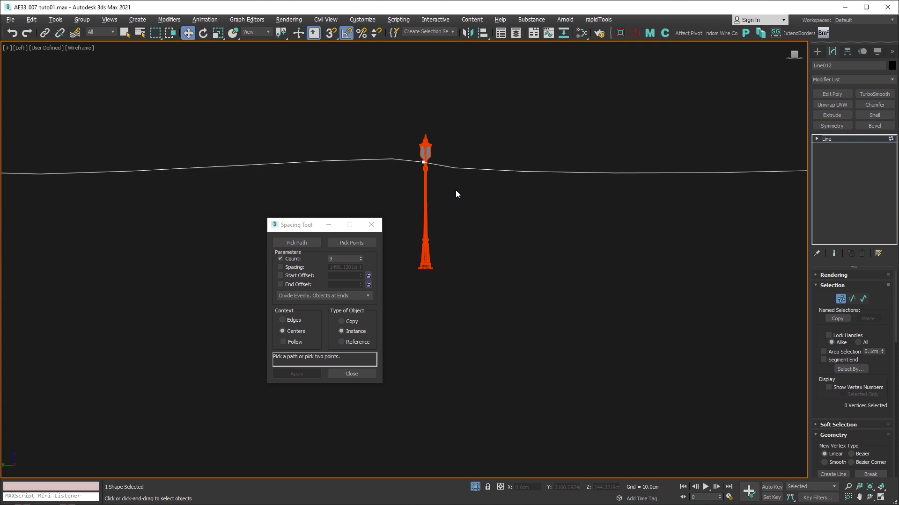
pyautogui.click(422, 163)
pyautogui.moveTo(407, 149); pyautogui.dragTo(396, 179)
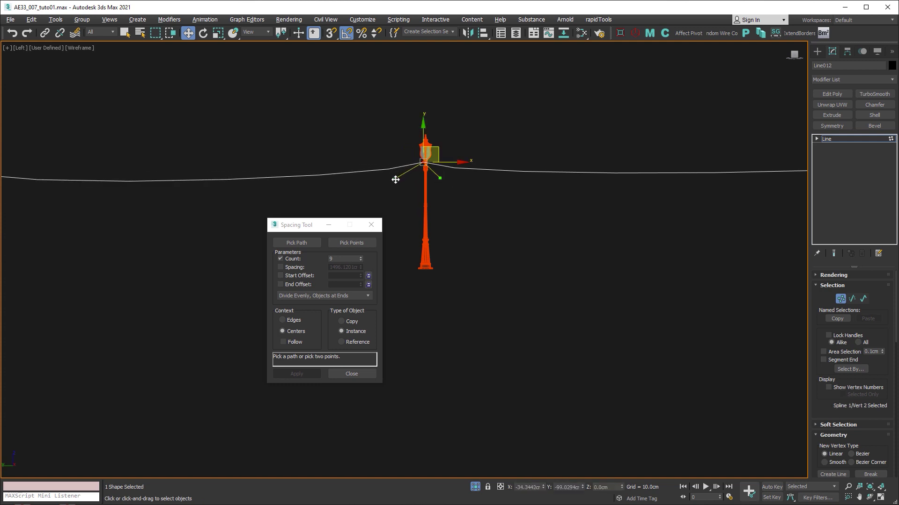
pyautogui.moveTo(634, 199)
pyautogui.mouseDown(button='middle')
pyautogui.moveTo(337, 185)
pyautogui.moveTo(497, 178)
pyautogui.moveTo(677, 201)
pyautogui.mouseUp(button='middle')
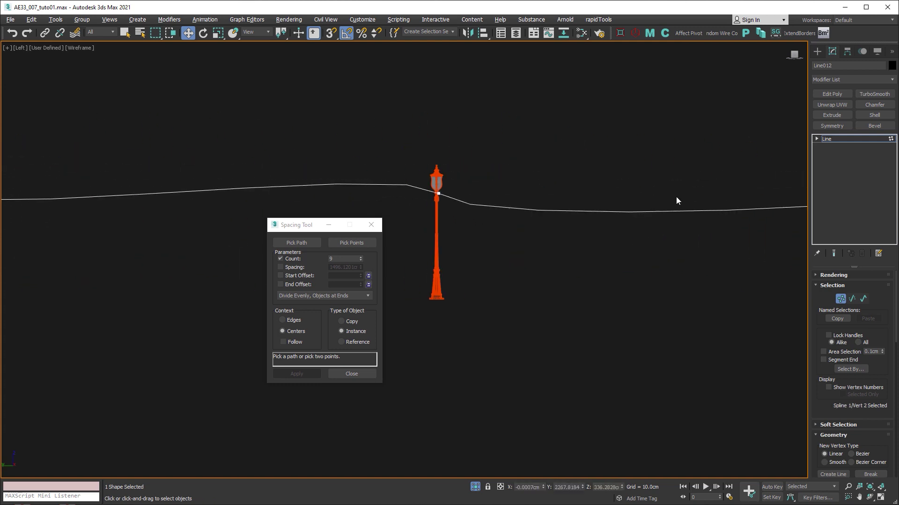
pyautogui.moveTo(426, 210); pyautogui.dragTo(406, 208)
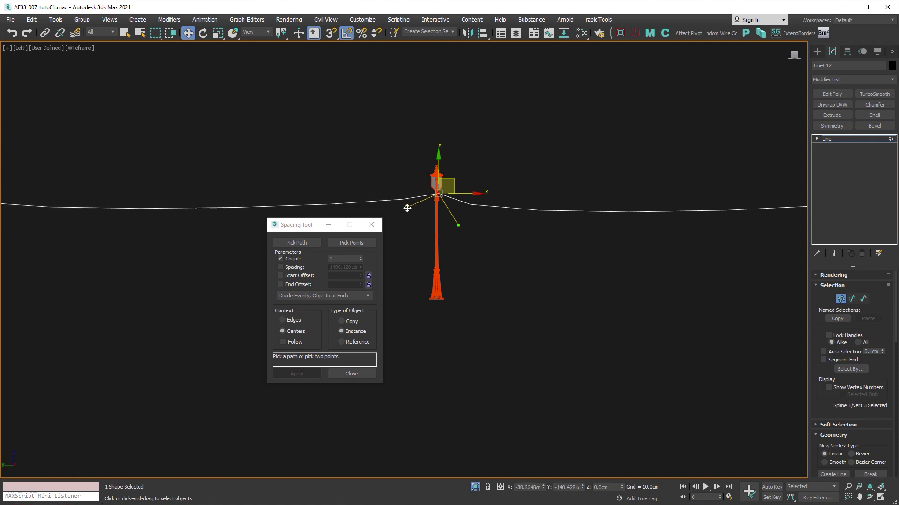
pyautogui.moveTo(152, 178); pyautogui.dragTo(631, 185, button='middle')
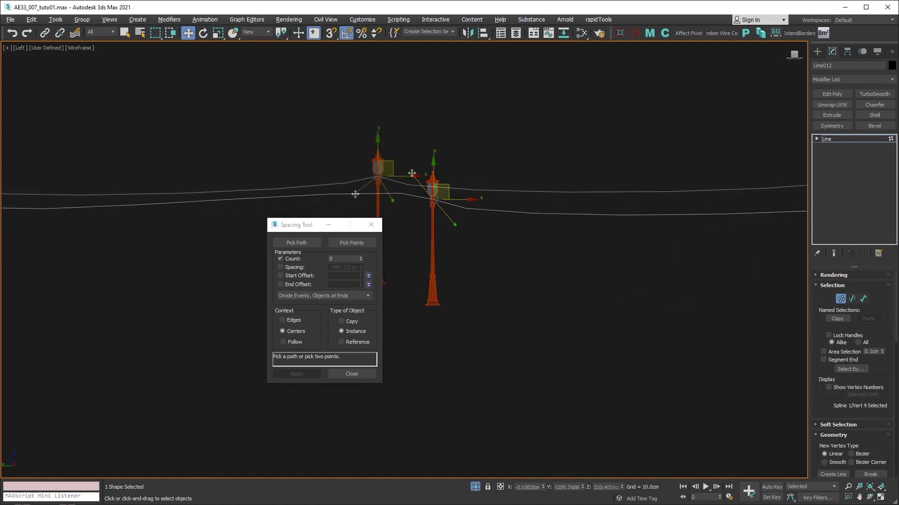
pyautogui.moveTo(601, 144); pyautogui.dragTo(557, 145, button='middle')
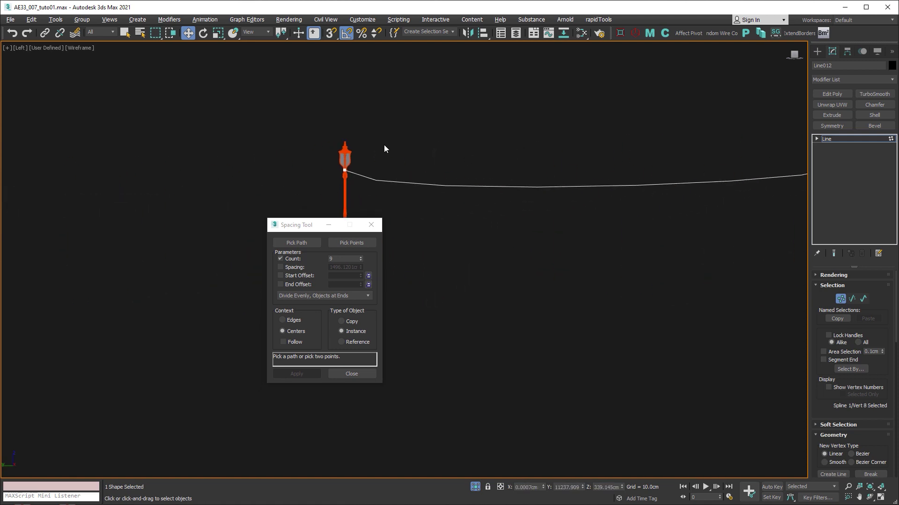
# In the Top view, shift the whole cable line slightly sideways
pyautogui.press('t')
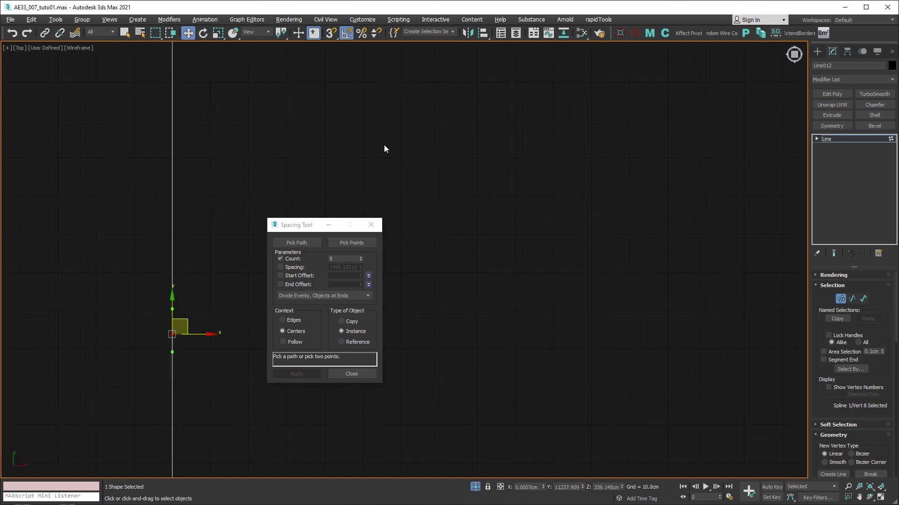
pyautogui.moveTo(384, 148); pyautogui.dragTo(515, 144, button='middle')
pyautogui.scroll(-2, 529, 159)
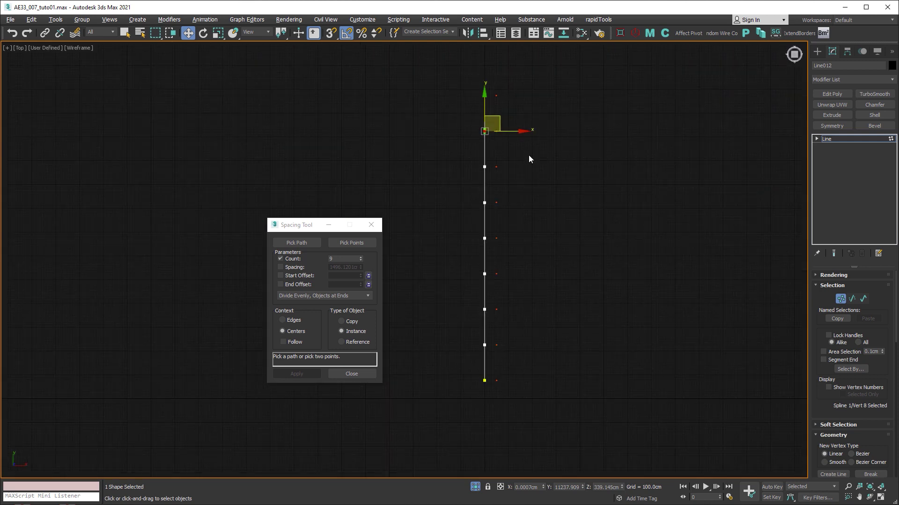
pyautogui.press('1')
pyautogui.moveTo(521, 239); pyautogui.dragTo(527, 239)
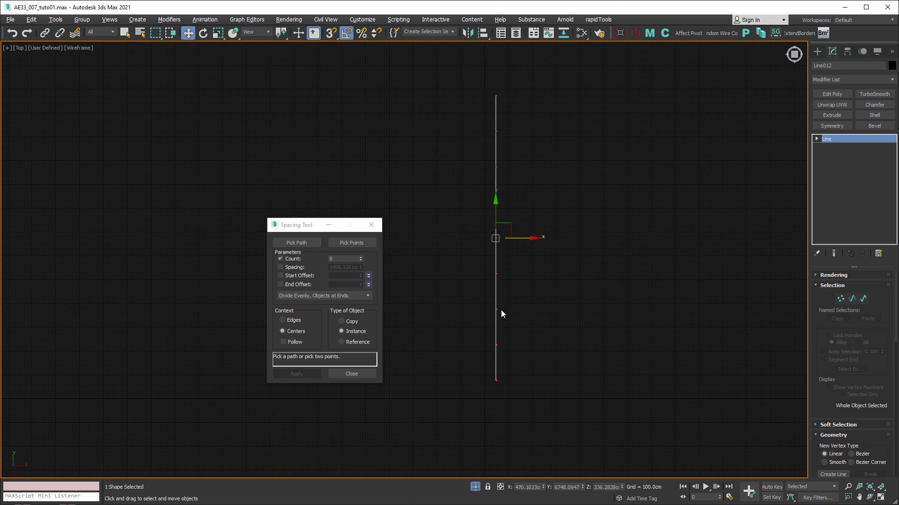
pyautogui.press('1')
# Move one end vertex of the line onto the centre of its lamp top
pyautogui.click(496, 380)
pyautogui.scroll(5, 475, 364)
pyautogui.scroll(2, 441, 248)
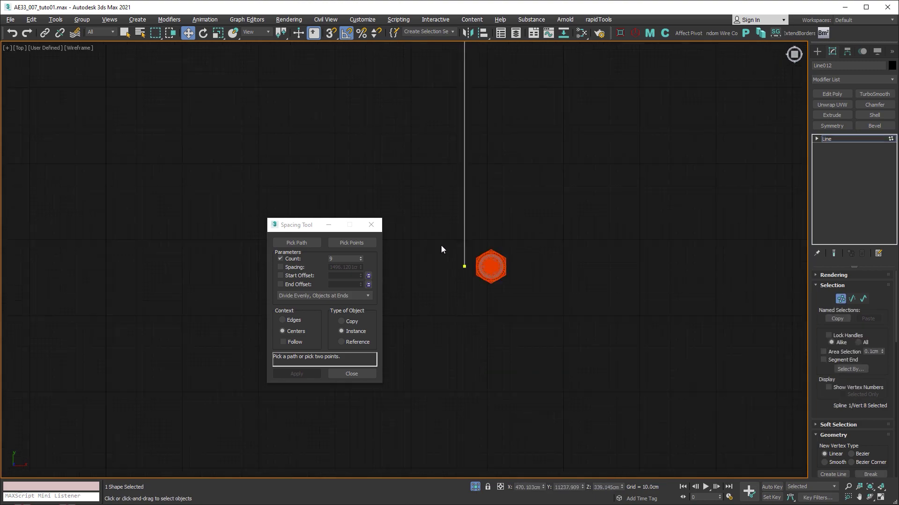
pyautogui.scroll(2, 453, 262)
pyautogui.scroll(3, 453, 262)
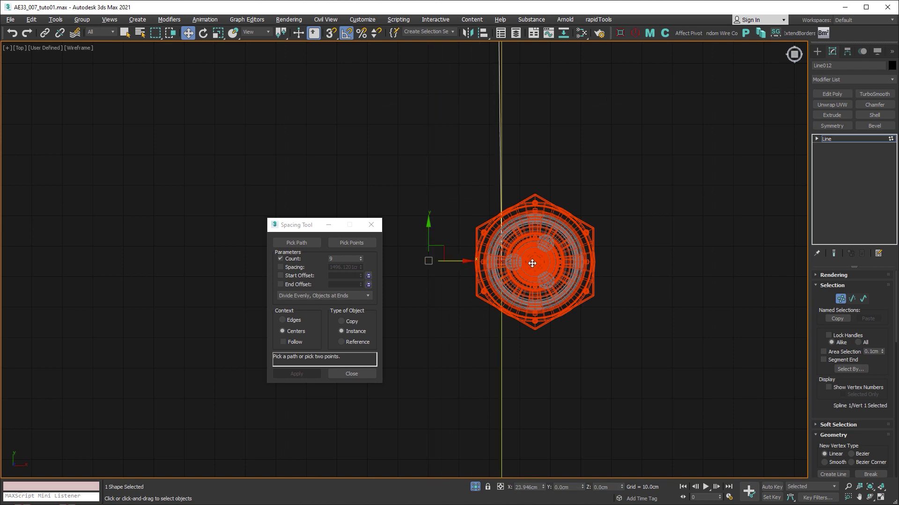
pyautogui.scroll(-8, 505, 264)
pyautogui.moveTo(506, 388)
pyautogui.mouseDown(button='middle')
pyautogui.moveTo(547, 280)
pyautogui.moveTo(525, 430)
pyautogui.mouseUp(button='middle')
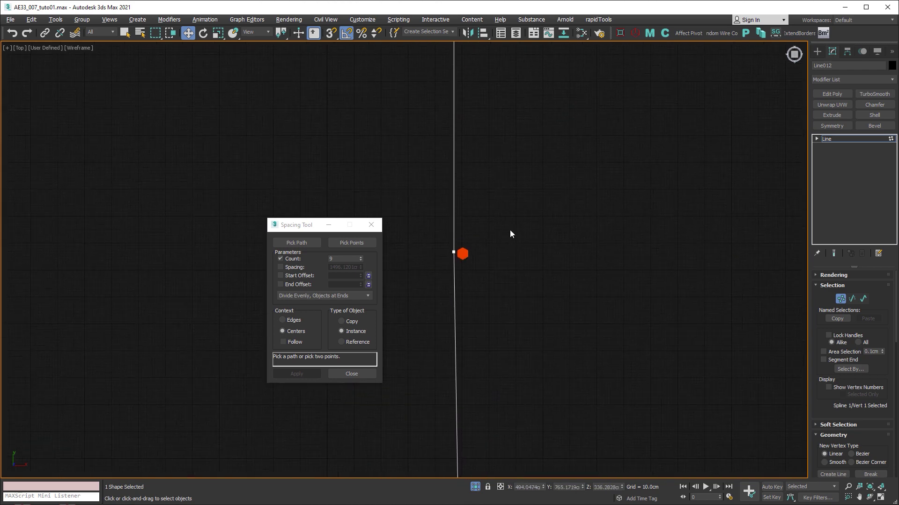
pyautogui.click(450, 254)
pyautogui.scroll(4, 435, 252)
pyautogui.scroll(3, 515, 263)
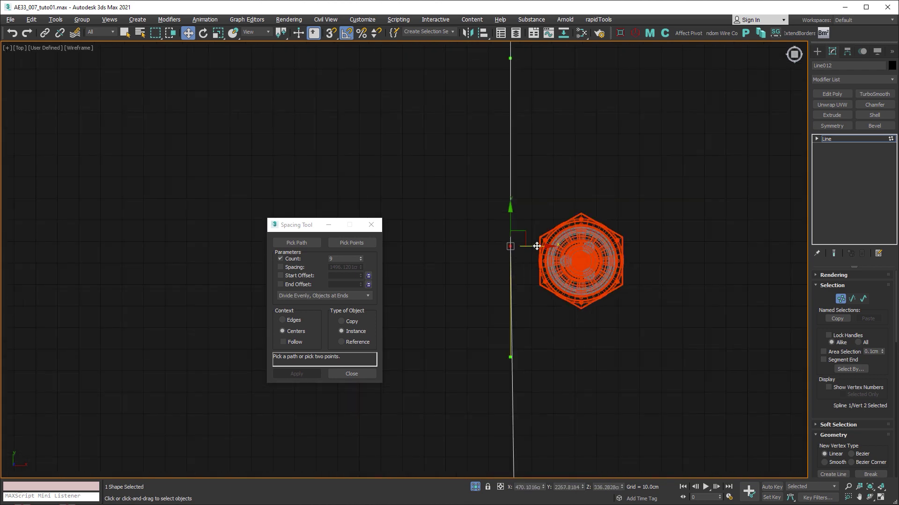
pyautogui.moveTo(537, 246); pyautogui.dragTo(585, 246)
# Nudge the opposite end vertex onto its lamp's centre and exit vertex mode
pyautogui.moveTo(587, 218); pyautogui.dragTo(538, 354, button='middle')
pyautogui.scroll(-5, 544, 269)
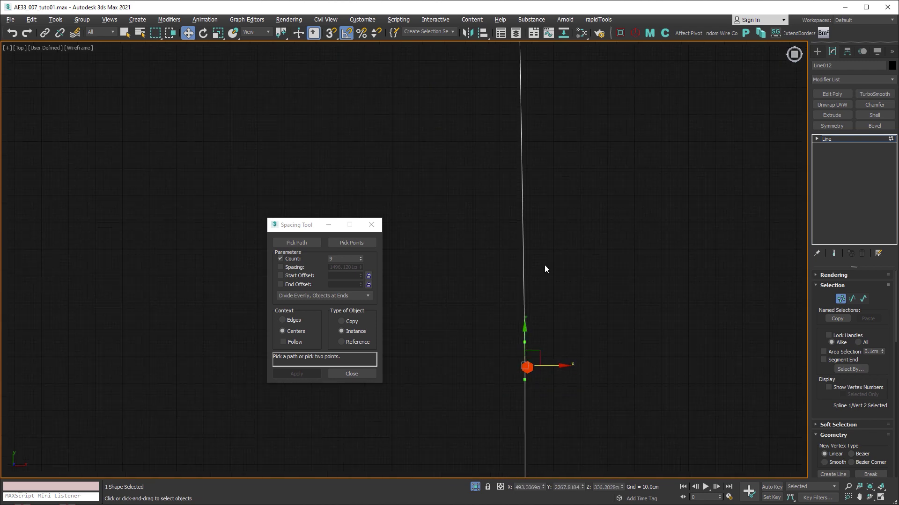
pyautogui.scroll(4, 529, 327)
pyautogui.moveTo(459, 224)
pyautogui.mouseDown()
pyautogui.moveTo(470, 226)
pyautogui.moveTo(474, 249)
pyautogui.mouseUp()
pyautogui.press('1')
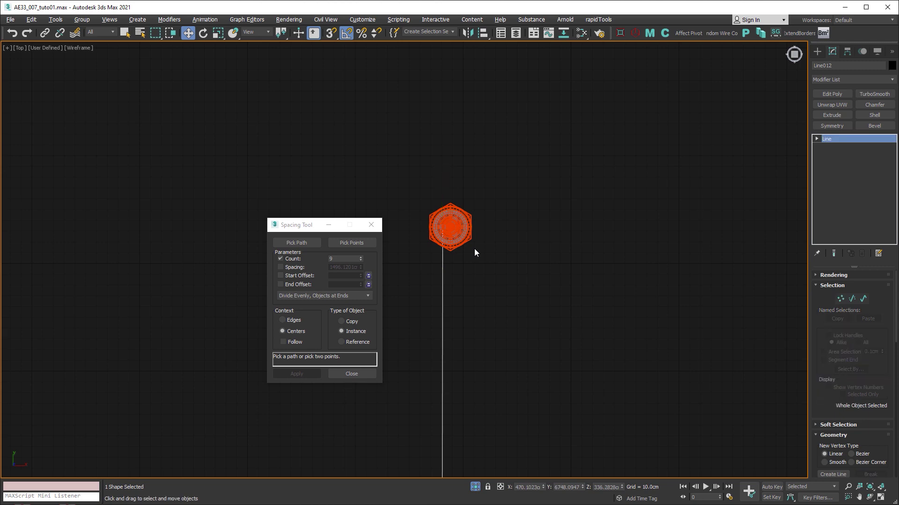
pyautogui.scroll(5, 448, 236)
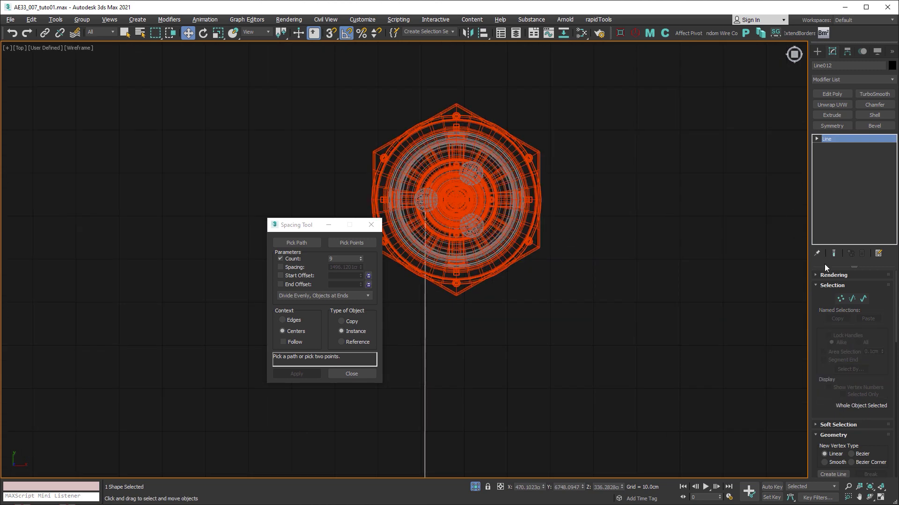
# Enable In Viewport rendering so Line012 displays as a 1.0cm-thick tube
pyautogui.click(823, 279)
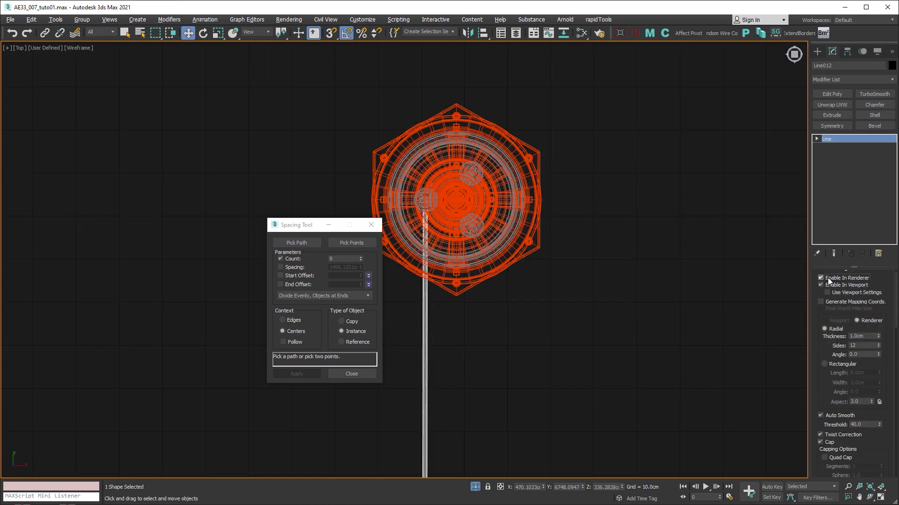
pyautogui.scroll(-3, 628, 335)
pyautogui.scroll(-7, 632, 254)
pyautogui.moveTo(628, 254)
pyautogui.mouseDown(button='middle')
pyautogui.moveTo(650, 323)
pyautogui.moveTo(586, 169)
pyautogui.mouseUp(button='middle')
pyautogui.click(628, 335)
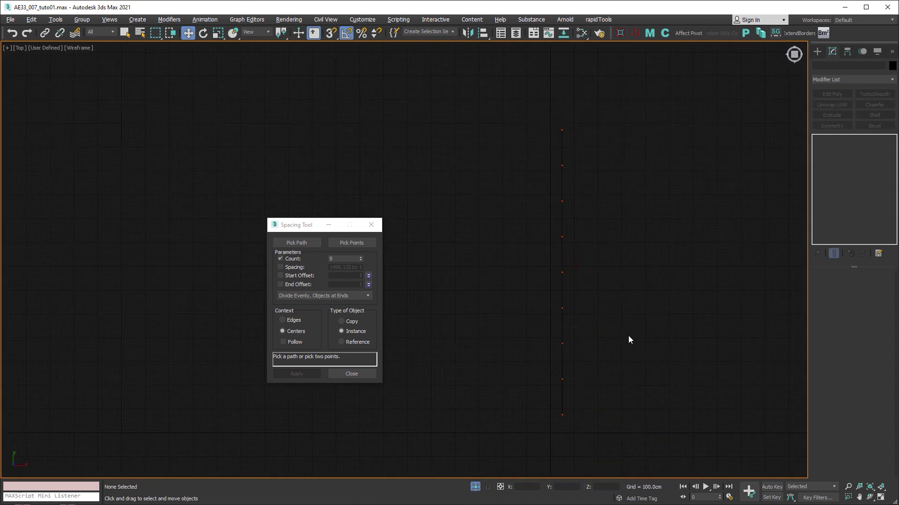
# Check the cable's thickness from the Left view, then turn off Isolate Selection
pyautogui.press('l')
pyautogui.scroll(-3, 518, 265)
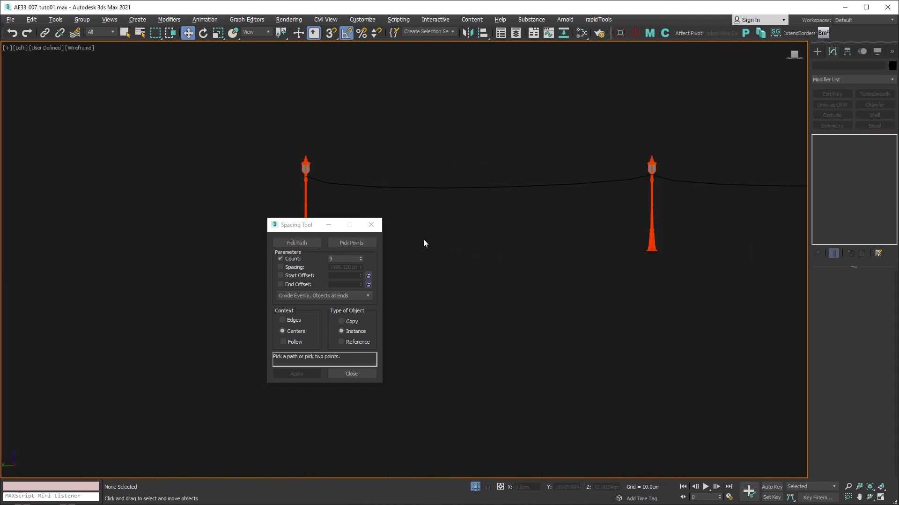
pyautogui.scroll(-4, 423, 239)
pyautogui.scroll(6, 495, 188)
pyautogui.scroll(7, 539, 203)
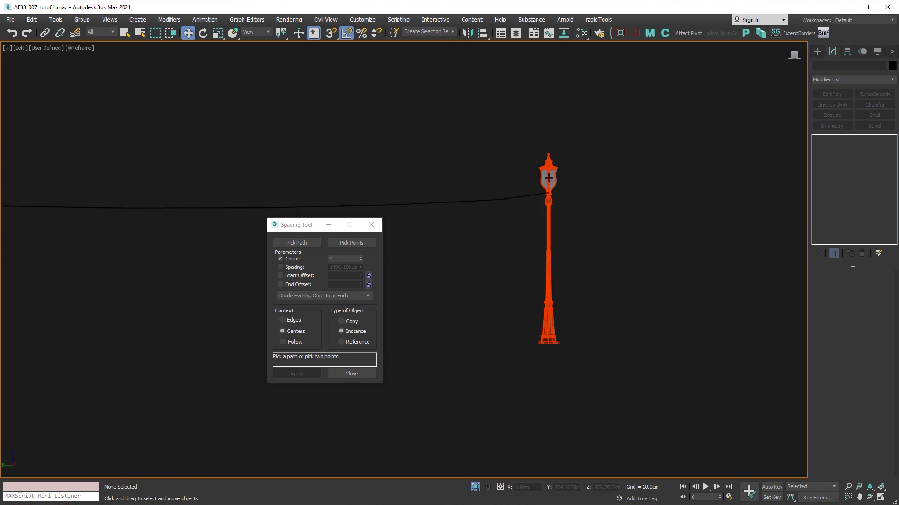
pyautogui.scroll(4, 539, 203)
pyautogui.scroll(3, 540, 203)
pyautogui.click(523, 227)
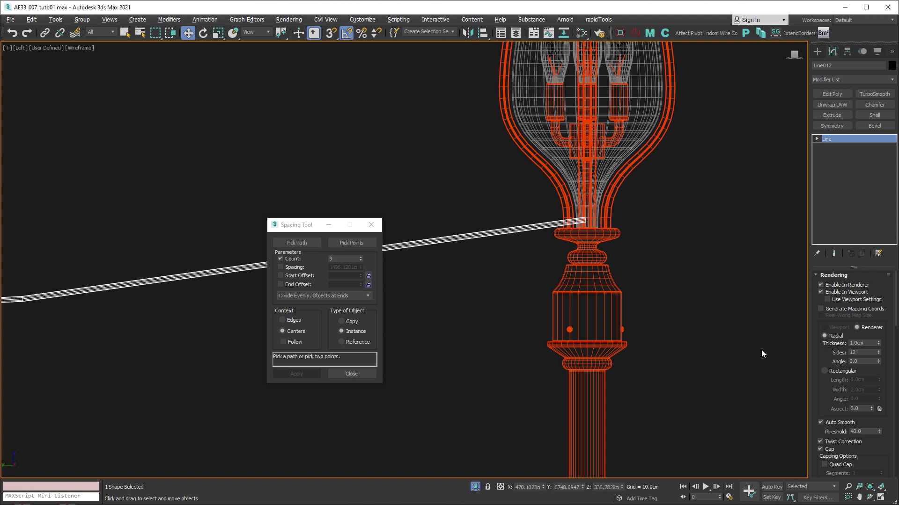
pyautogui.doubleClick(867, 344)
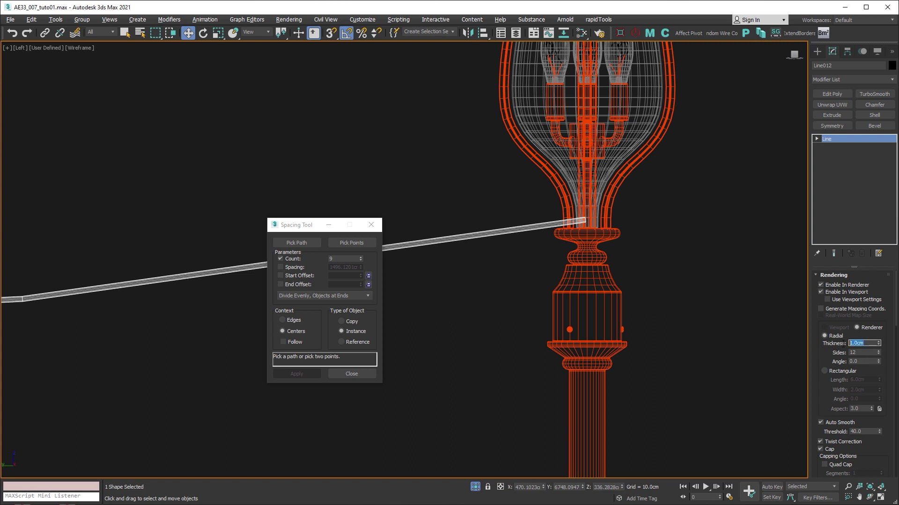
pyautogui.click(665, 272)
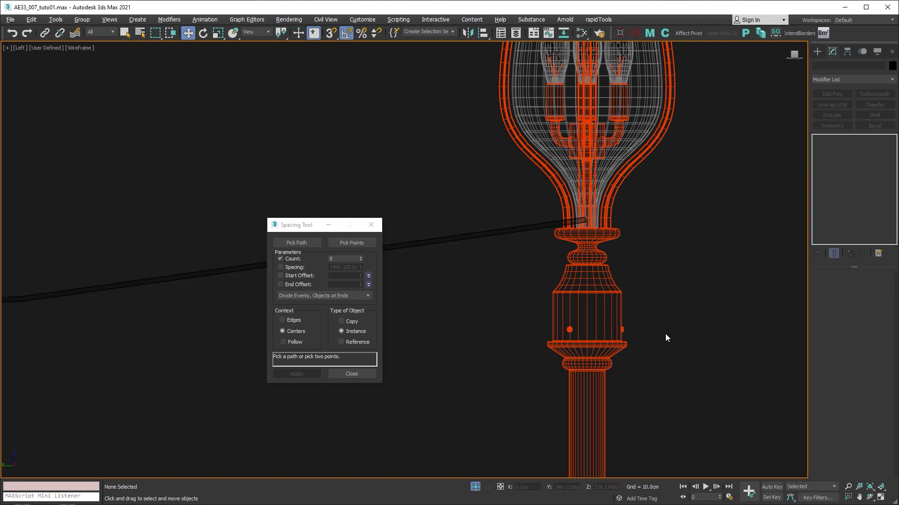
pyautogui.click(475, 487)
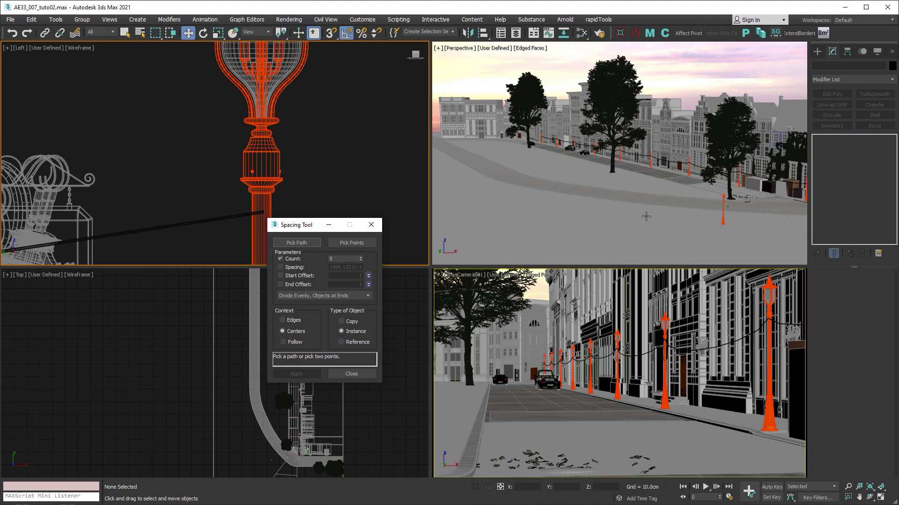
# Pan and zoom the Perspective view onto bulb object fggg002 beside a lamp post
pyautogui.moveTo(730, 208); pyautogui.dragTo(693, 208, button='middle')
pyautogui.scroll(3, 667, 208)
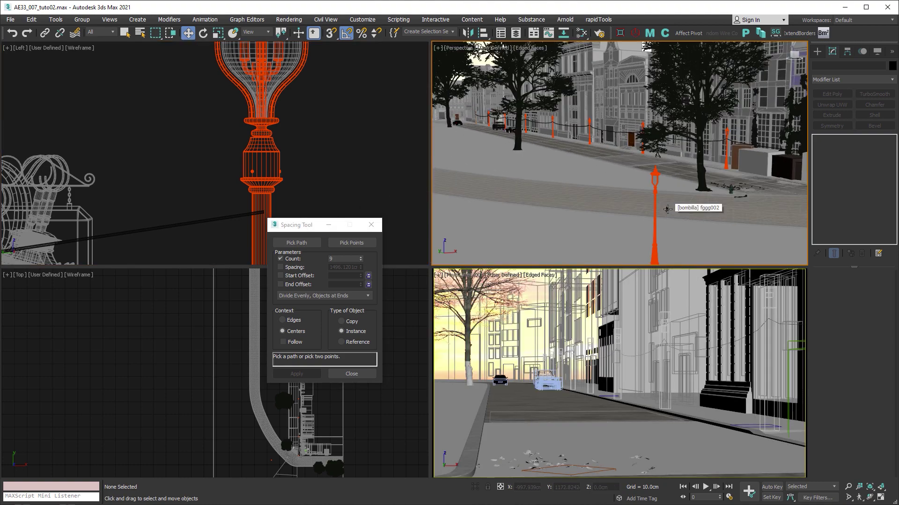
pyautogui.scroll(3, 667, 208)
pyautogui.scroll(3, 667, 208)
pyautogui.scroll(2, 667, 208)
pyautogui.scroll(2, 666, 209)
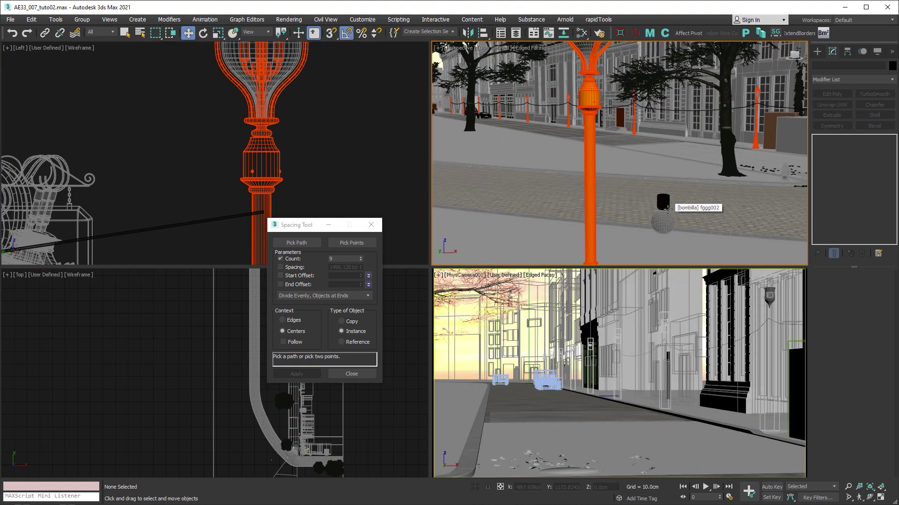
pyautogui.scroll(2, 667, 208)
pyautogui.scroll(2, 667, 208)
pyautogui.moveTo(667, 209); pyautogui.dragTo(670, 142, button='middle')
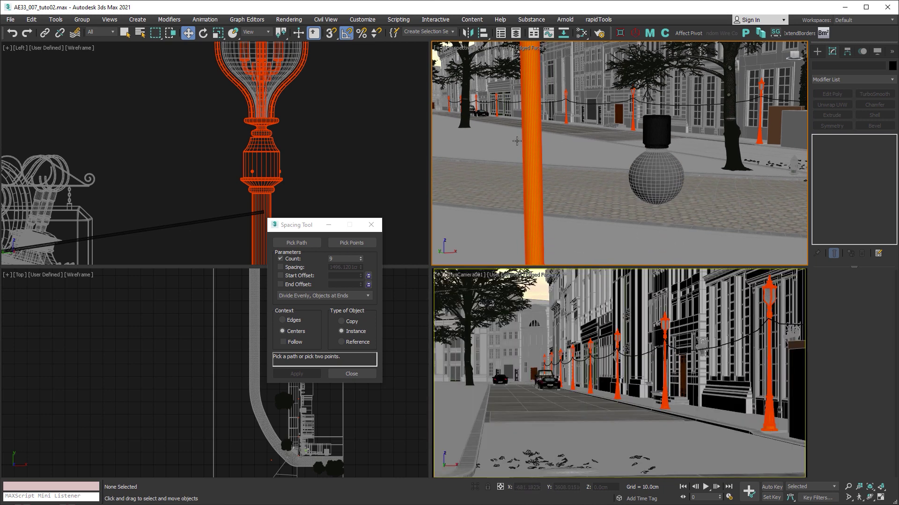
# Space 9 instances of the bombilla group along Line001 by centers
pyautogui.click(660, 132)
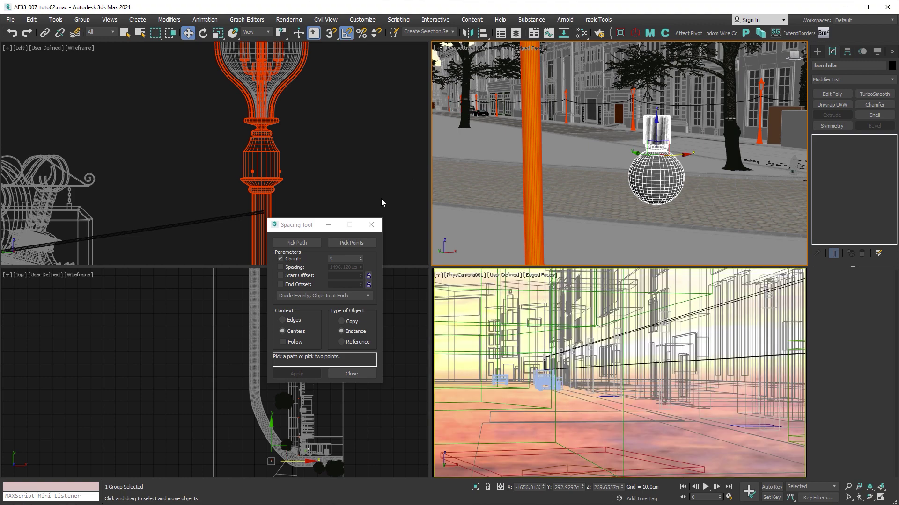
pyautogui.click(302, 243)
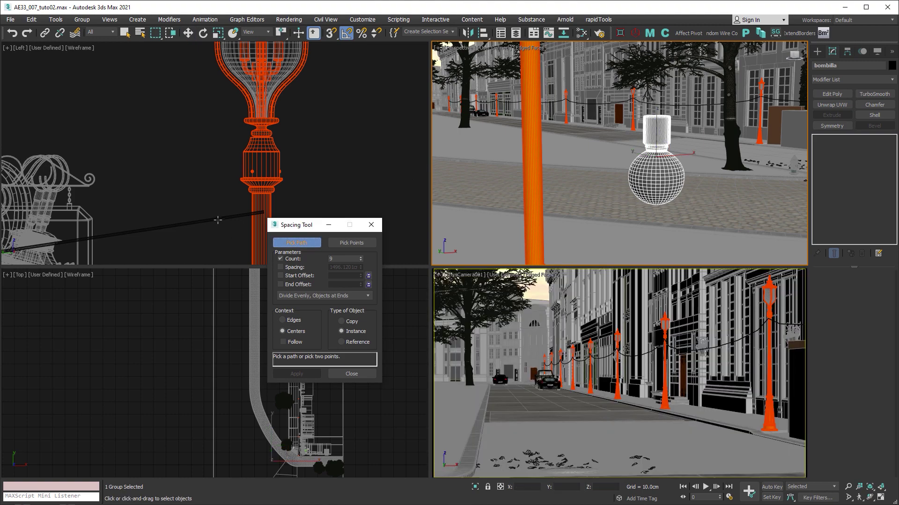
pyautogui.click(215, 219)
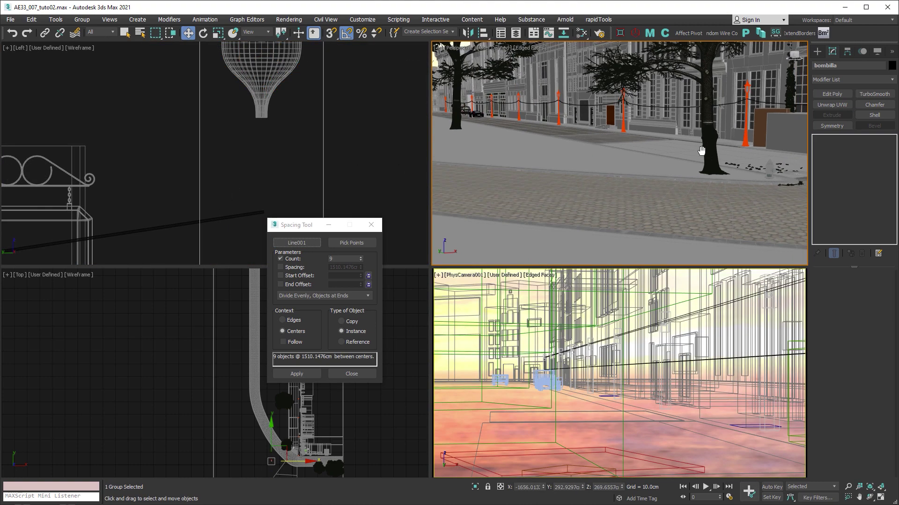
pyautogui.moveTo(496, 153)
pyautogui.mouseDown(button='middle')
pyautogui.moveTo(591, 153)
pyautogui.moveTo(696, 108)
pyautogui.mouseUp(button='middle')
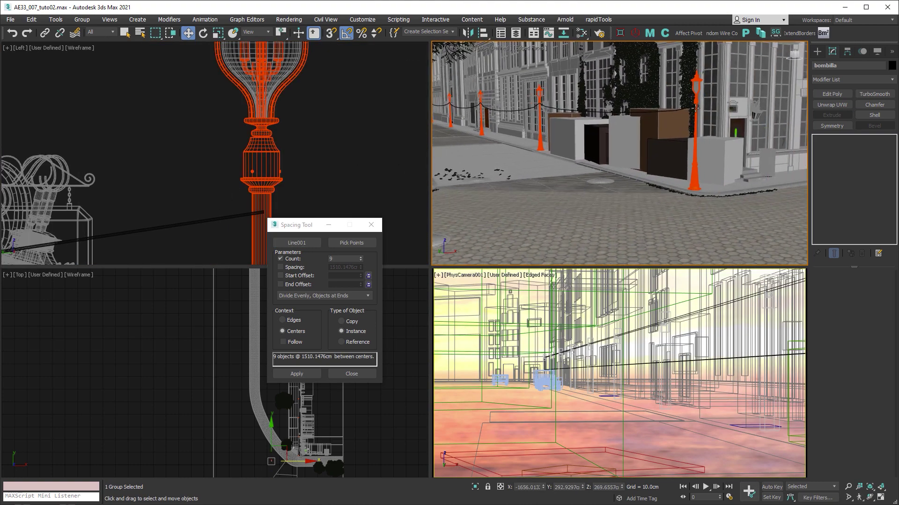
pyautogui.scroll(5, 696, 109)
pyautogui.scroll(3, 696, 108)
pyautogui.scroll(2, 696, 108)
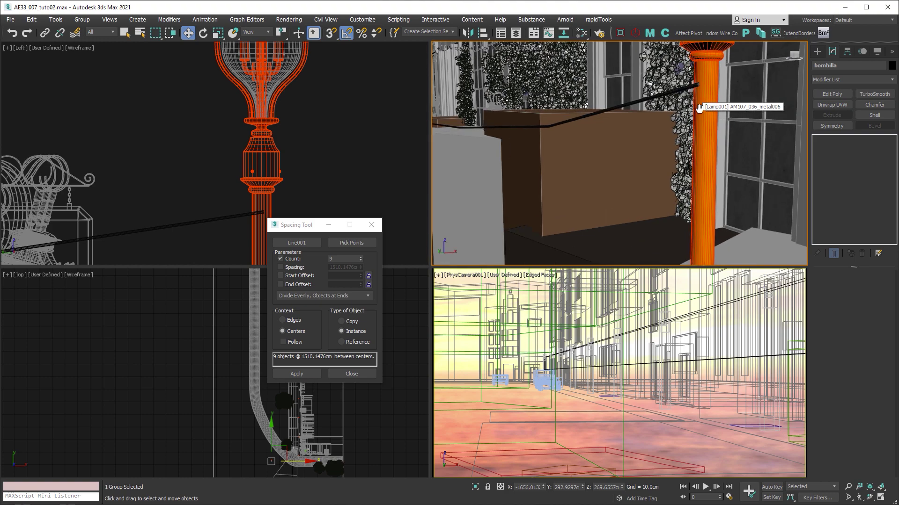
pyautogui.moveTo(696, 108); pyautogui.dragTo(748, 114, button='middle')
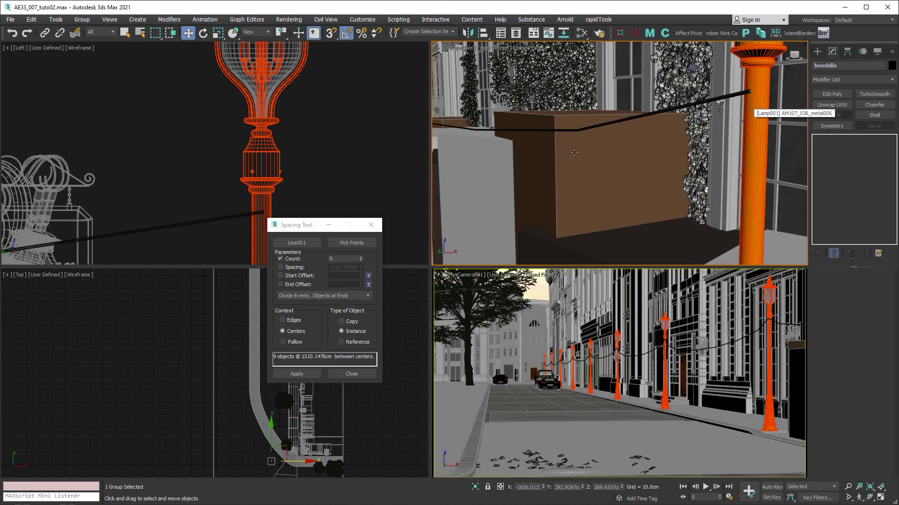
pyautogui.click(323, 222)
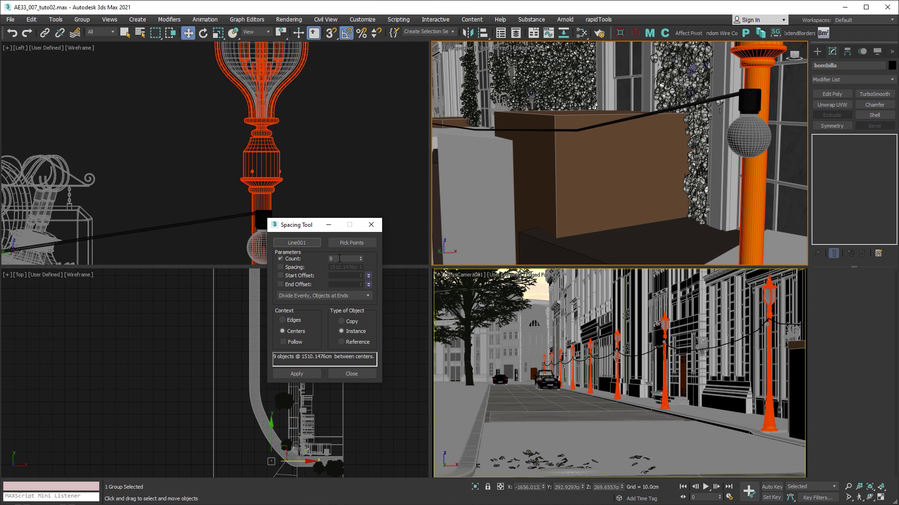
# Set a fixed 100cm spacing between bulbs, measured edge to edge
pyautogui.click(280, 267)
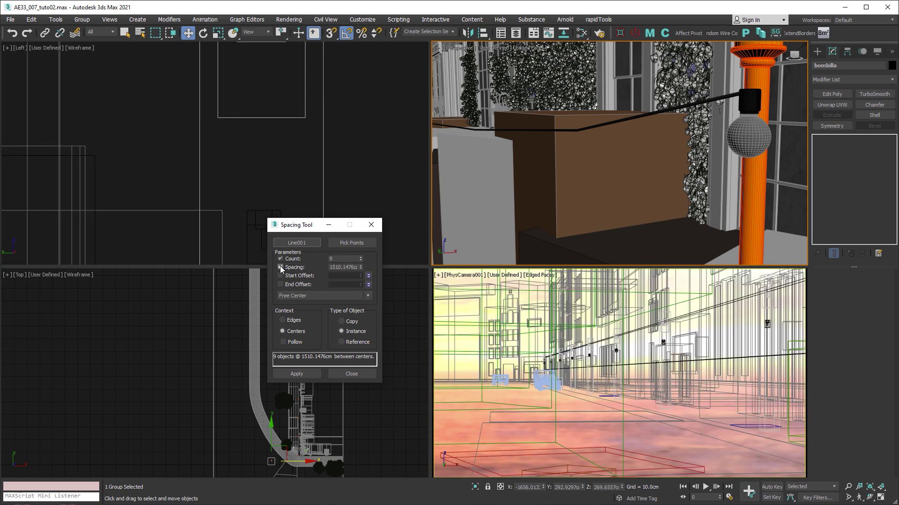
pyautogui.doubleClick(339, 267)
pyautogui.write('100')
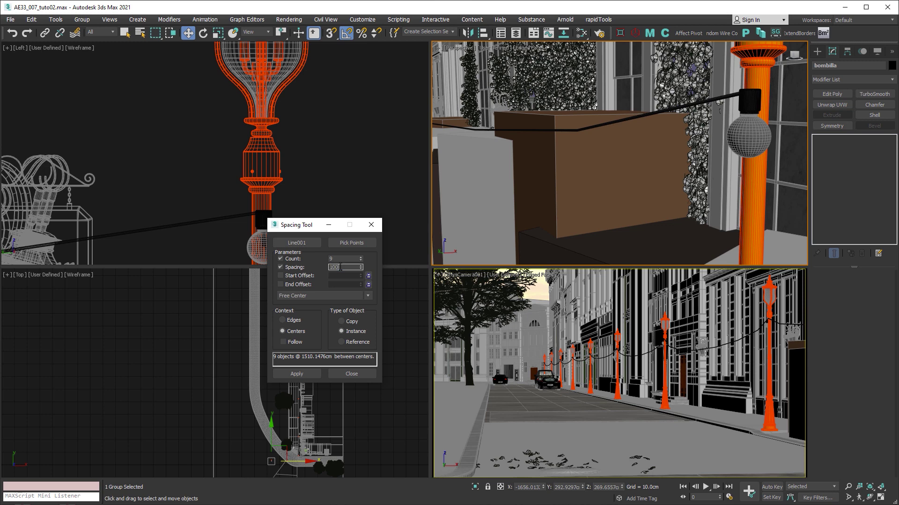
pyautogui.press('Return')
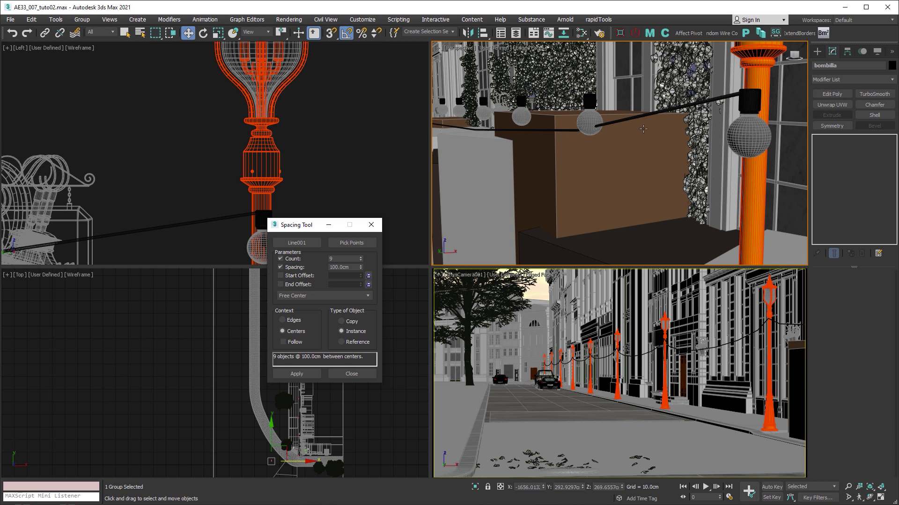
pyautogui.click(289, 322)
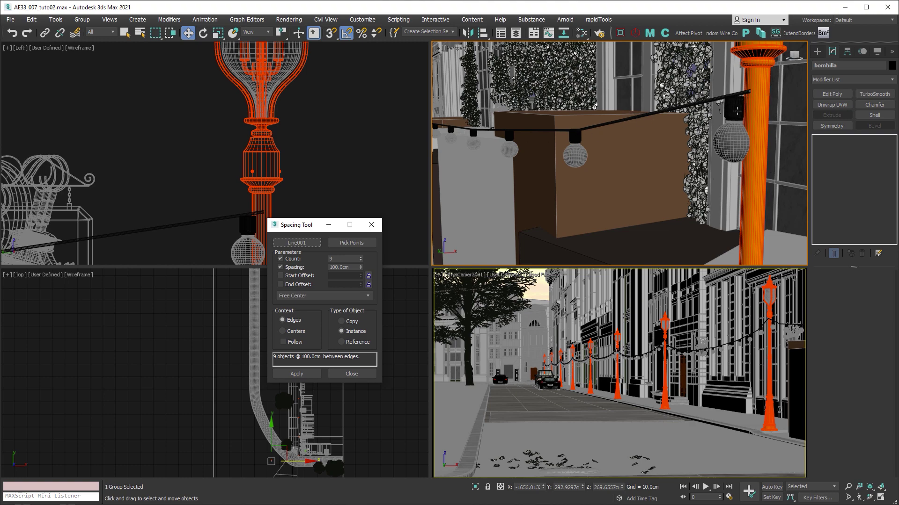
# Preview the nine bulbs along the cable in the street and side views
pyautogui.hotkey('shift', 'z')
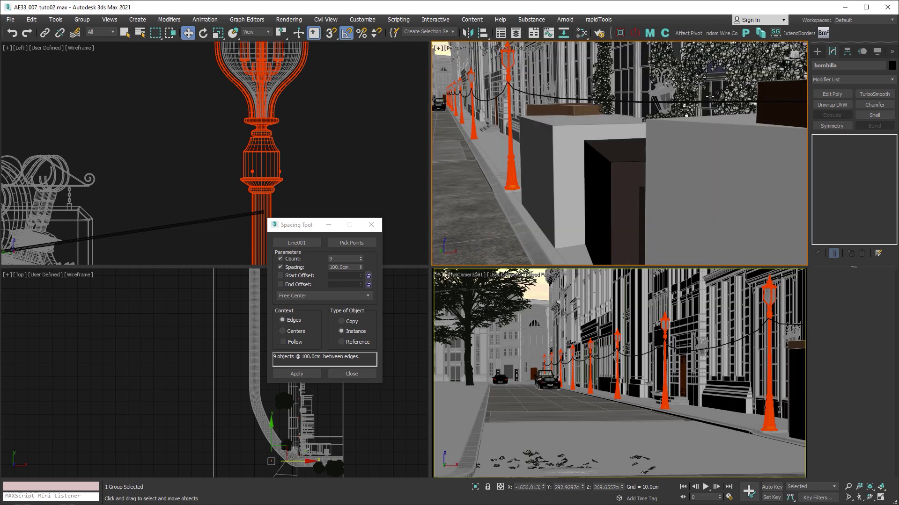
pyautogui.click(300, 227)
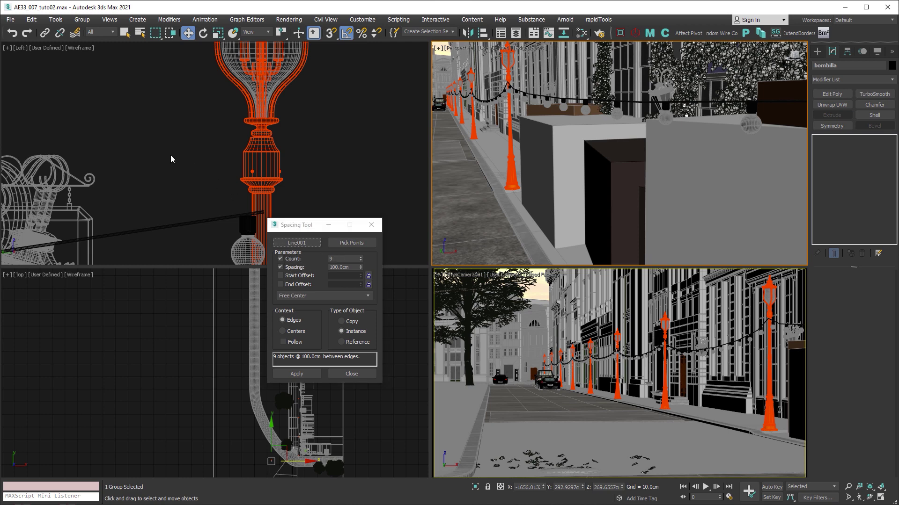
pyautogui.moveTo(170, 156)
pyautogui.mouseDown(button='middle')
pyautogui.moveTo(245, 122)
pyautogui.moveTo(299, 128)
pyautogui.mouseUp(button='middle')
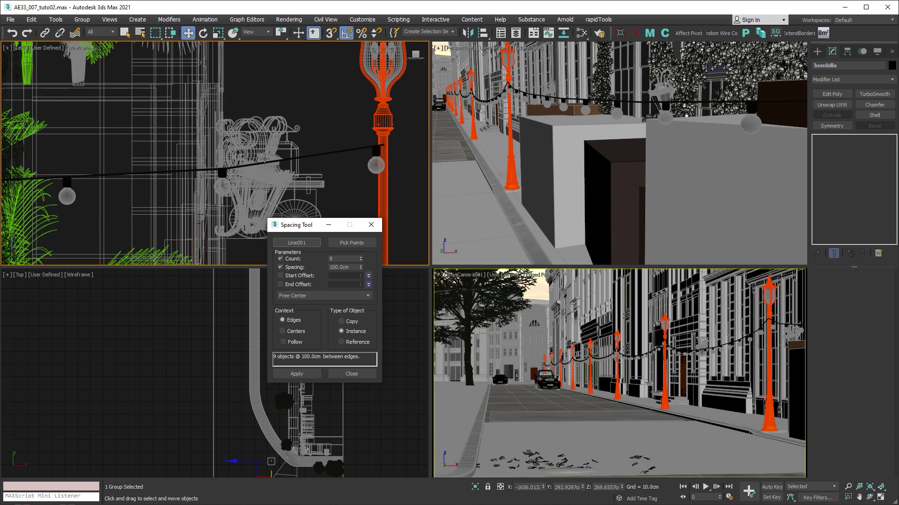
pyautogui.click(292, 344)
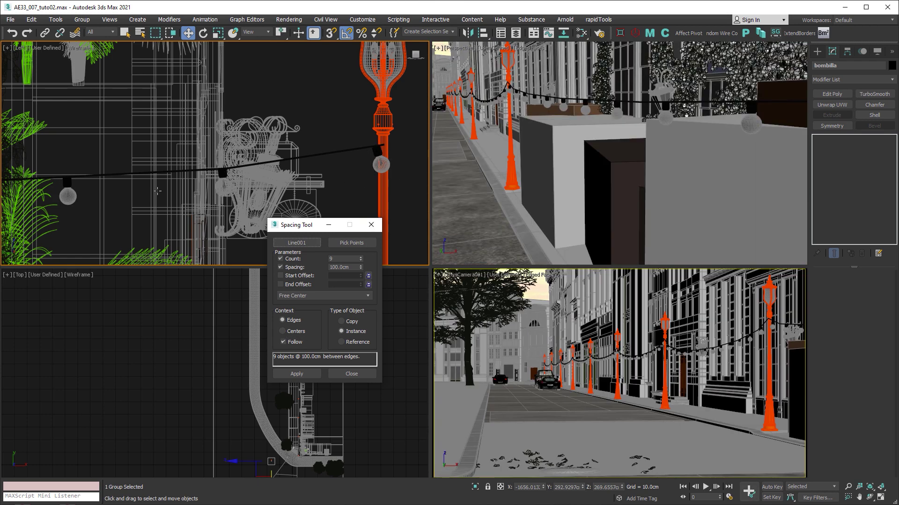
pyautogui.scroll(5, 124, 187)
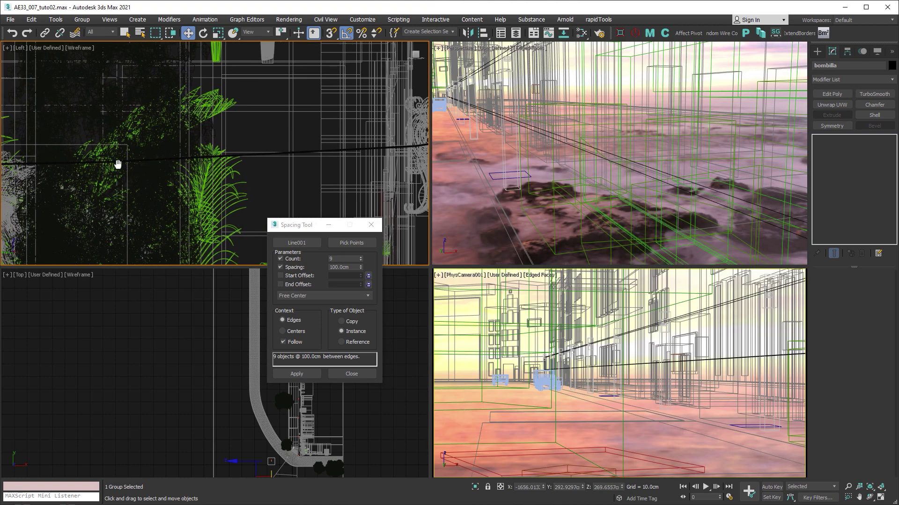
pyautogui.scroll(3, 115, 160)
pyautogui.moveTo(113, 159)
pyautogui.mouseDown(button='middle')
pyautogui.moveTo(257, 156)
pyautogui.moveTo(71, 154)
pyautogui.mouseUp(button='middle')
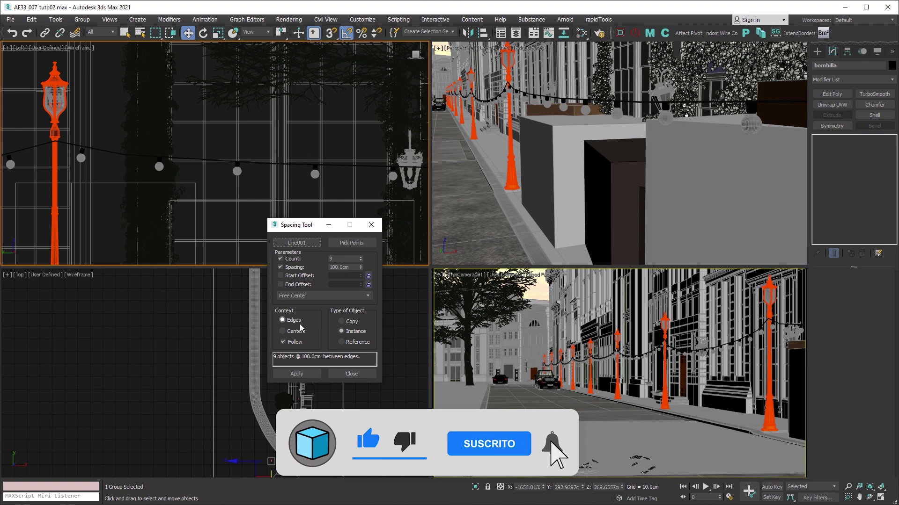
pyautogui.click(283, 342)
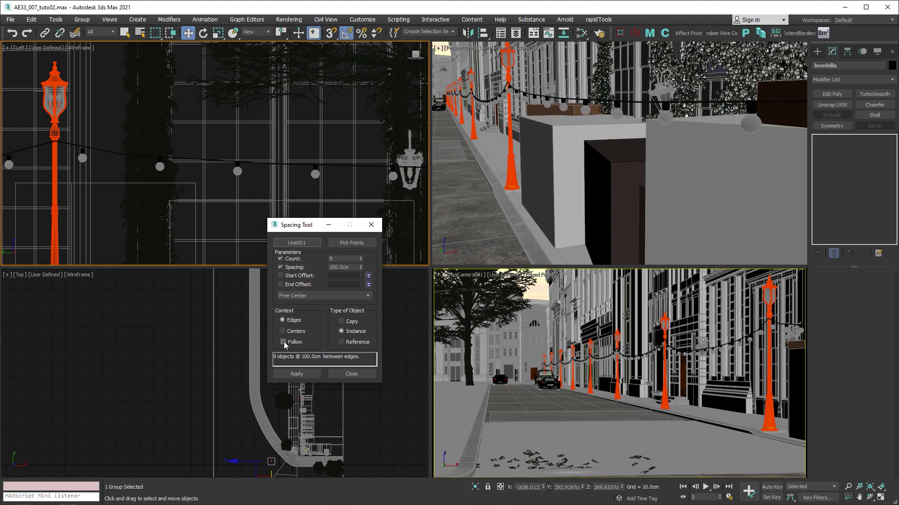
# Enable a Start Offset on the bulb spacing and enter 100cm
pyautogui.click(289, 279)
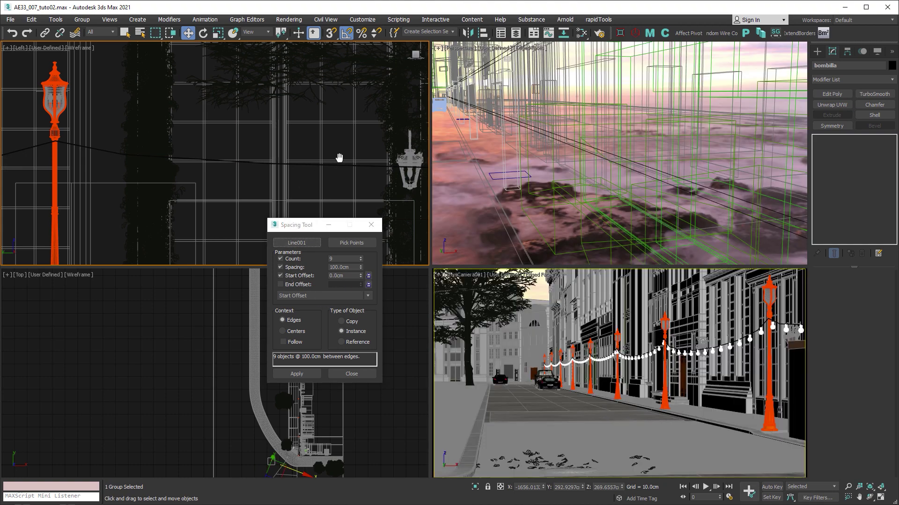
pyautogui.scroll(-3, 115, 149)
pyautogui.moveTo(116, 149); pyautogui.dragTo(345, 154, button='middle')
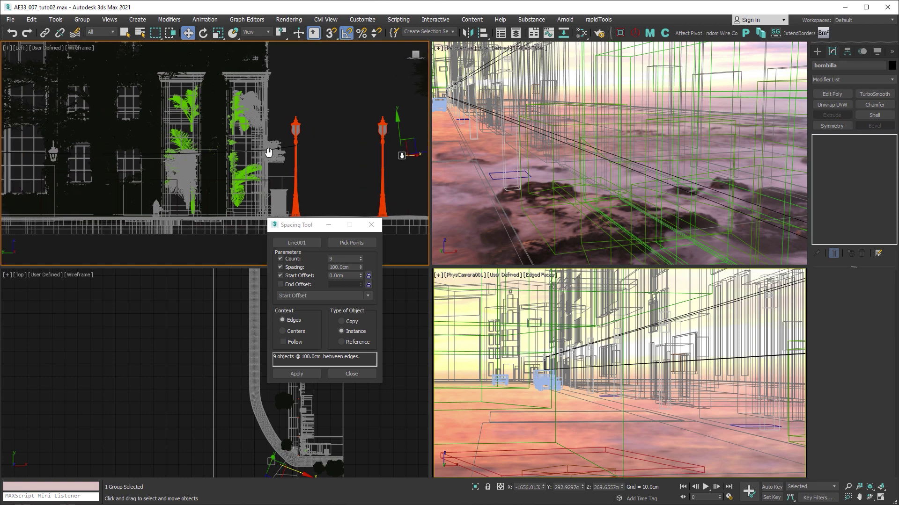
pyautogui.scroll(2, 345, 154)
pyautogui.scroll(3, 347, 154)
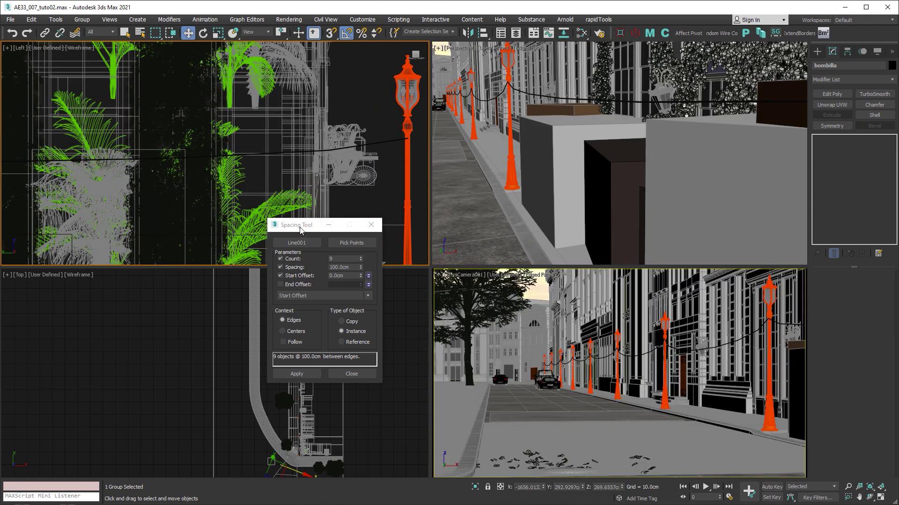
pyautogui.click(301, 228)
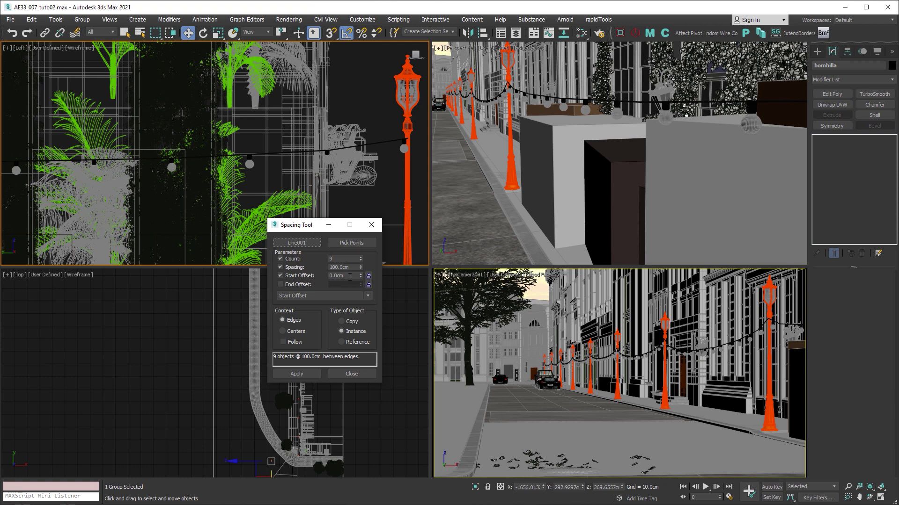
pyautogui.doubleClick(328, 276)
pyautogui.write('100')
pyautogui.press('Return')
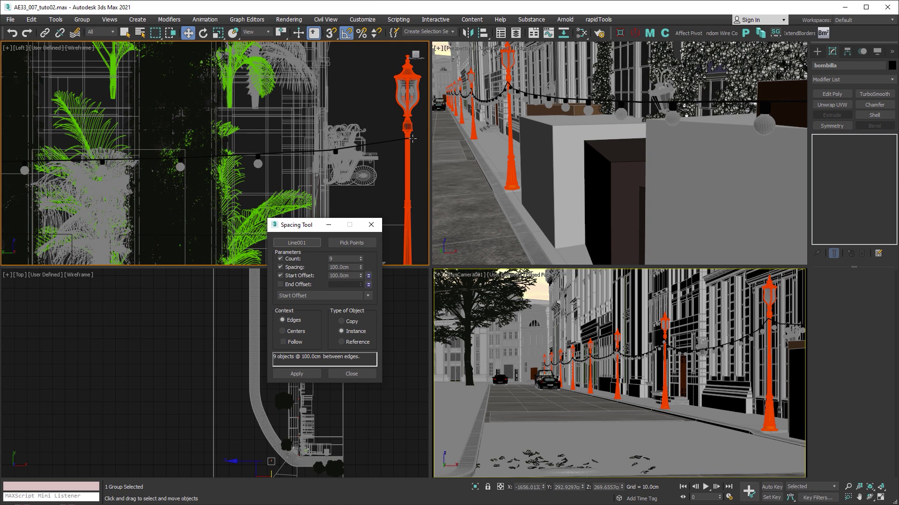
# Change the Start Offset to 500cm
pyautogui.click(334, 276)
pyautogui.write('500')
pyautogui.press('Return')
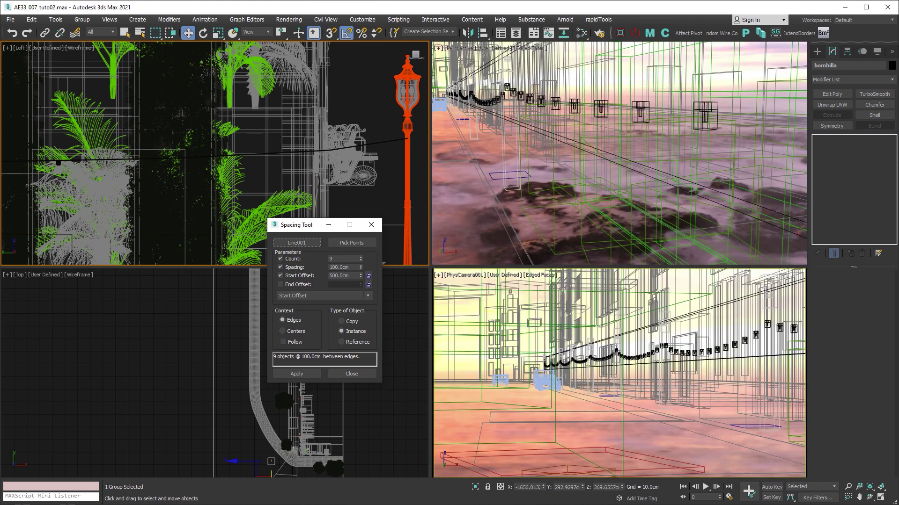
pyautogui.scroll(-3, 216, 173)
pyautogui.scroll(-2, 216, 173)
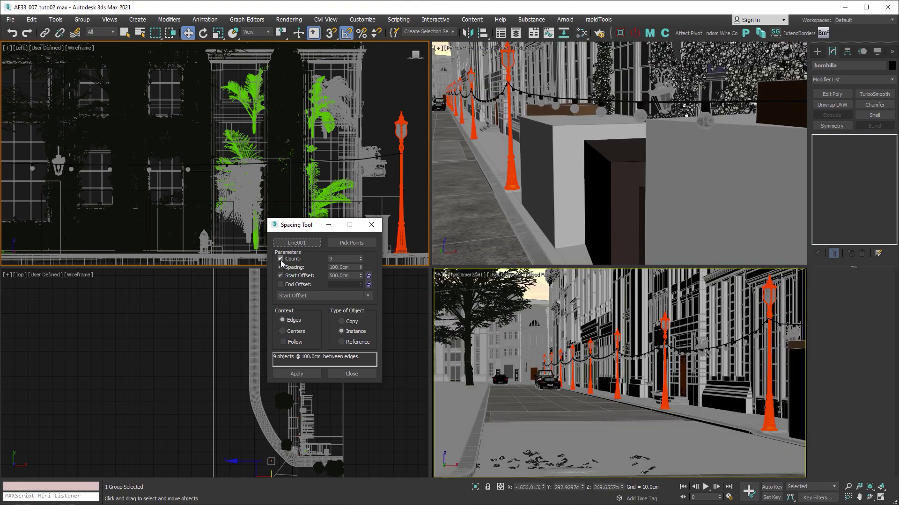
# Drop the fixed Count and set a 5000cm End Offset, yielding 59 bulbs
pyautogui.click(281, 259)
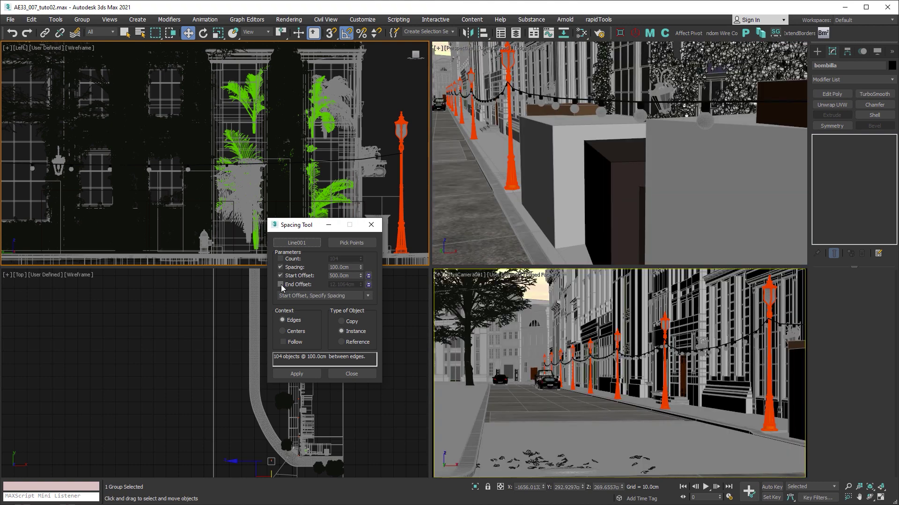
pyautogui.click(280, 284)
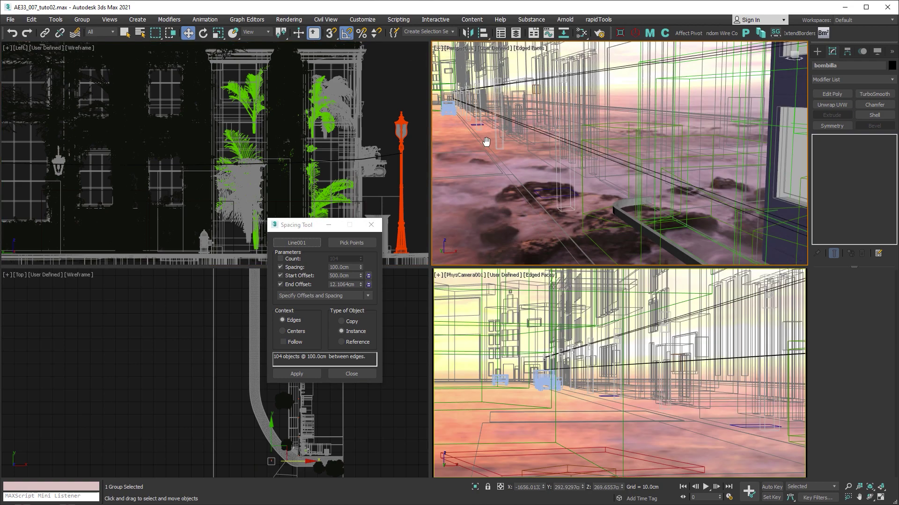
pyautogui.moveTo(489, 150)
pyautogui.mouseDown(button='middle')
pyautogui.moveTo(599, 183)
pyautogui.moveTo(539, 156)
pyautogui.moveTo(552, 157)
pyautogui.mouseUp(button='middle')
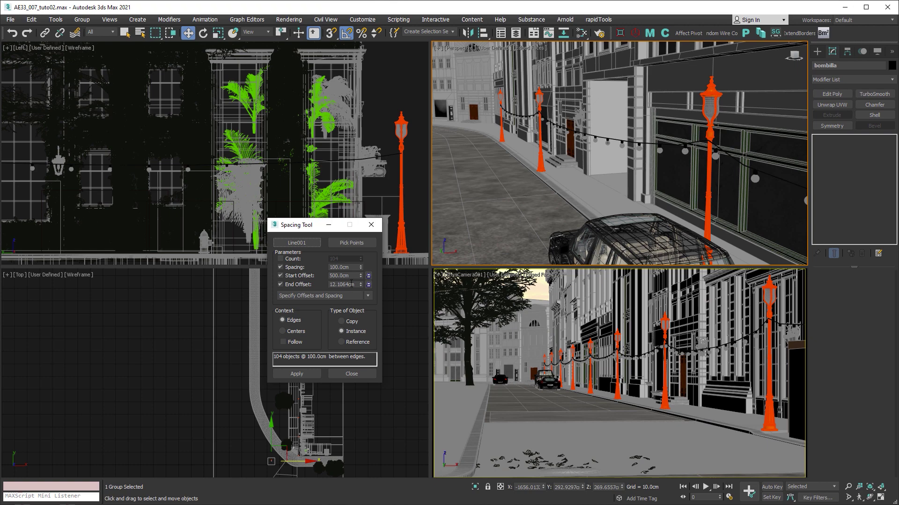
pyautogui.moveTo(356, 284); pyautogui.dragTo(326, 284)
pyautogui.write('5000')
pyautogui.press('Return')
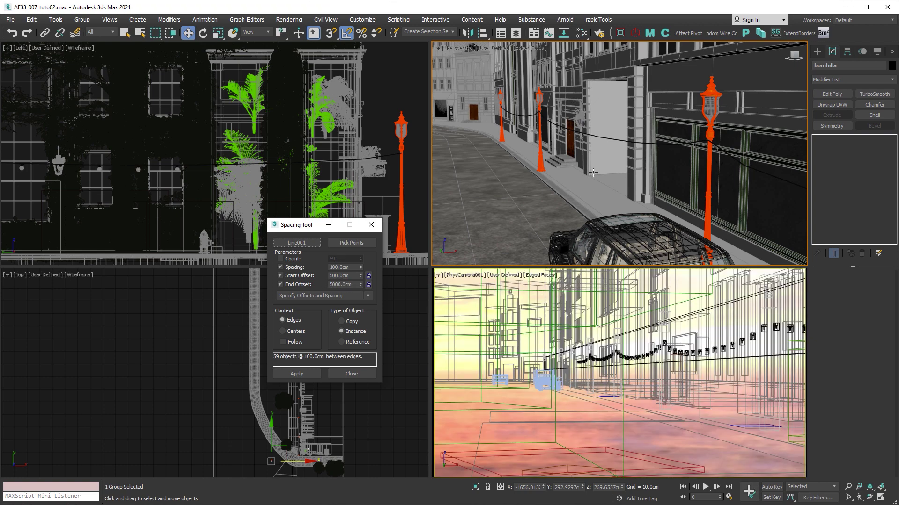
pyautogui.scroll(-2, 608, 160)
pyautogui.scroll(-2, 609, 159)
pyautogui.scroll(-3, 608, 159)
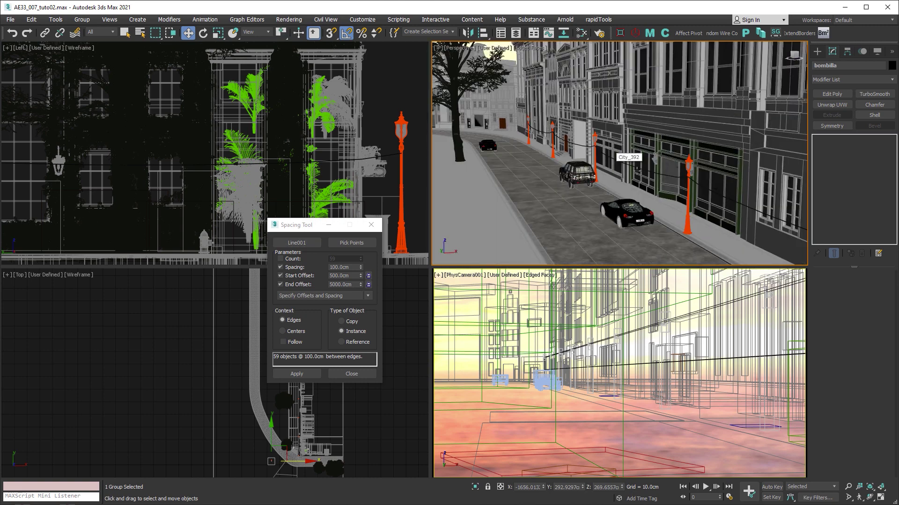
pyautogui.scroll(-2, 608, 159)
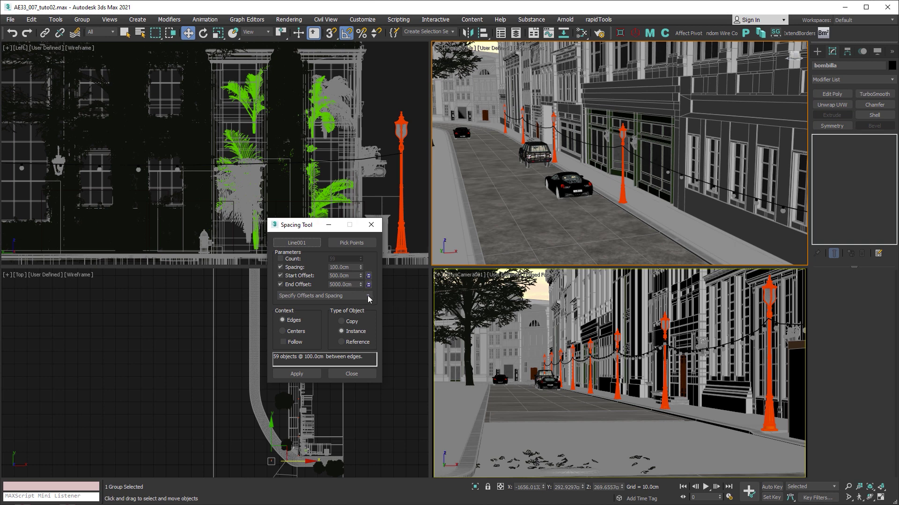
# Keep Specify Offsets and Spacing mode and apply the 59 bulb instances along Line001
pyautogui.click(368, 296)
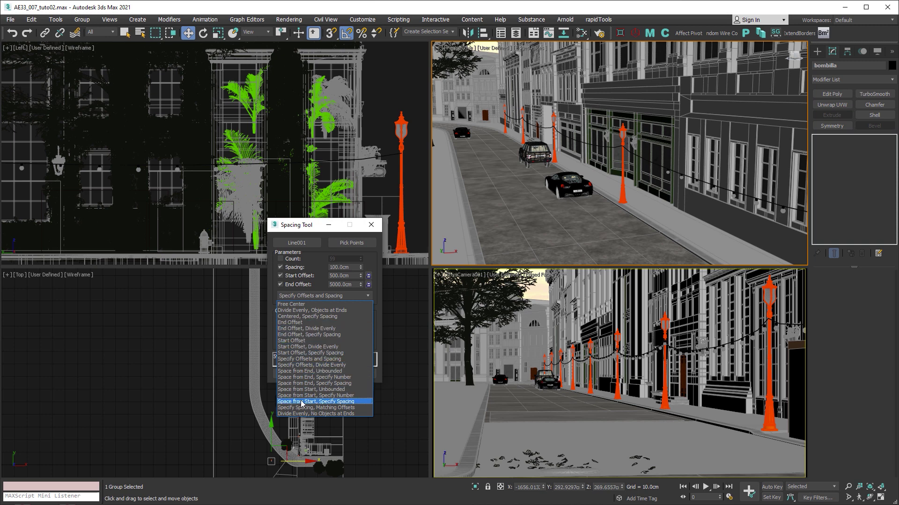
pyautogui.click(307, 228)
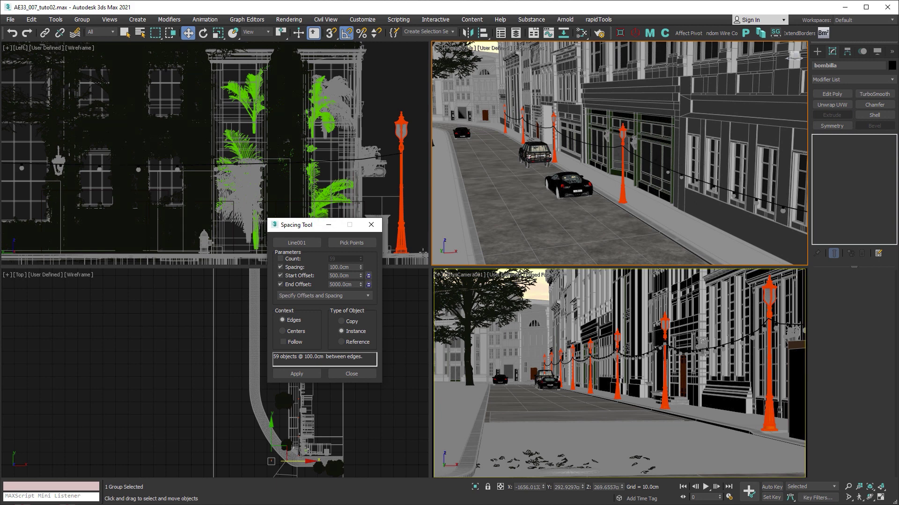
pyautogui.click(298, 374)
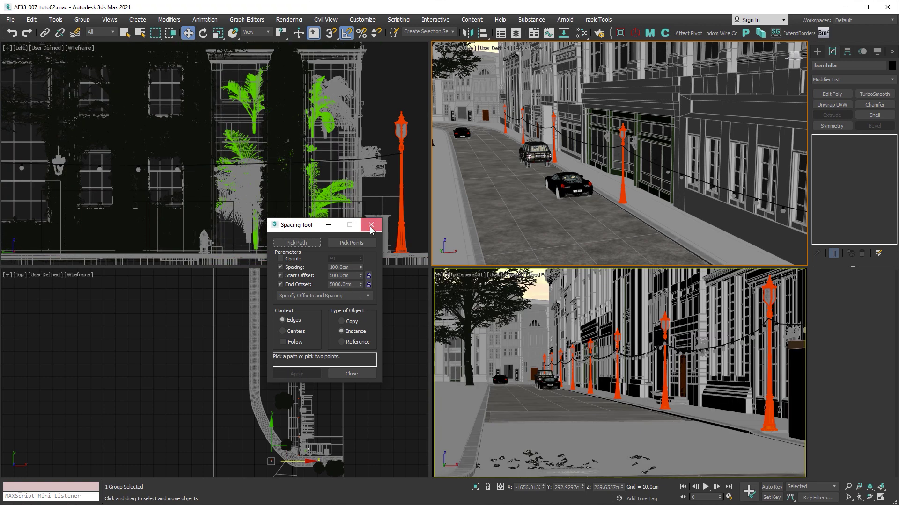
# Close the Spacing Tool dialog
pyautogui.click(371, 225)
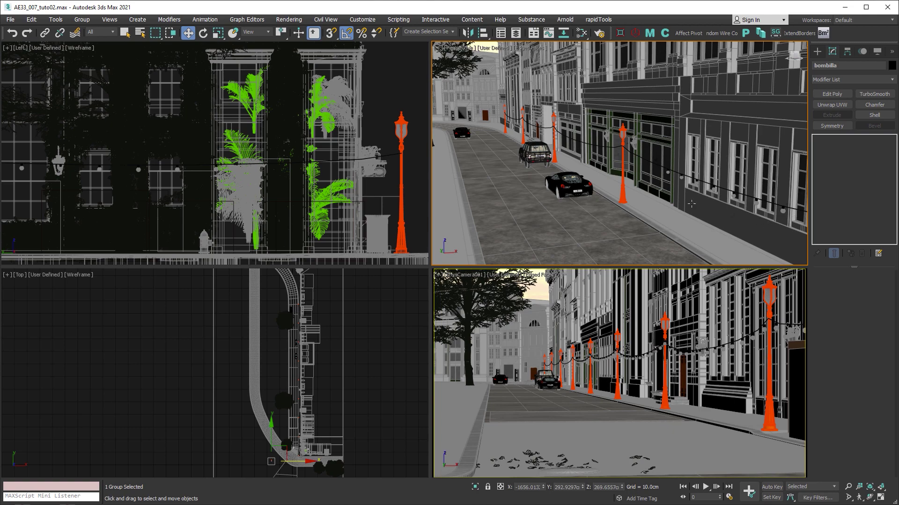